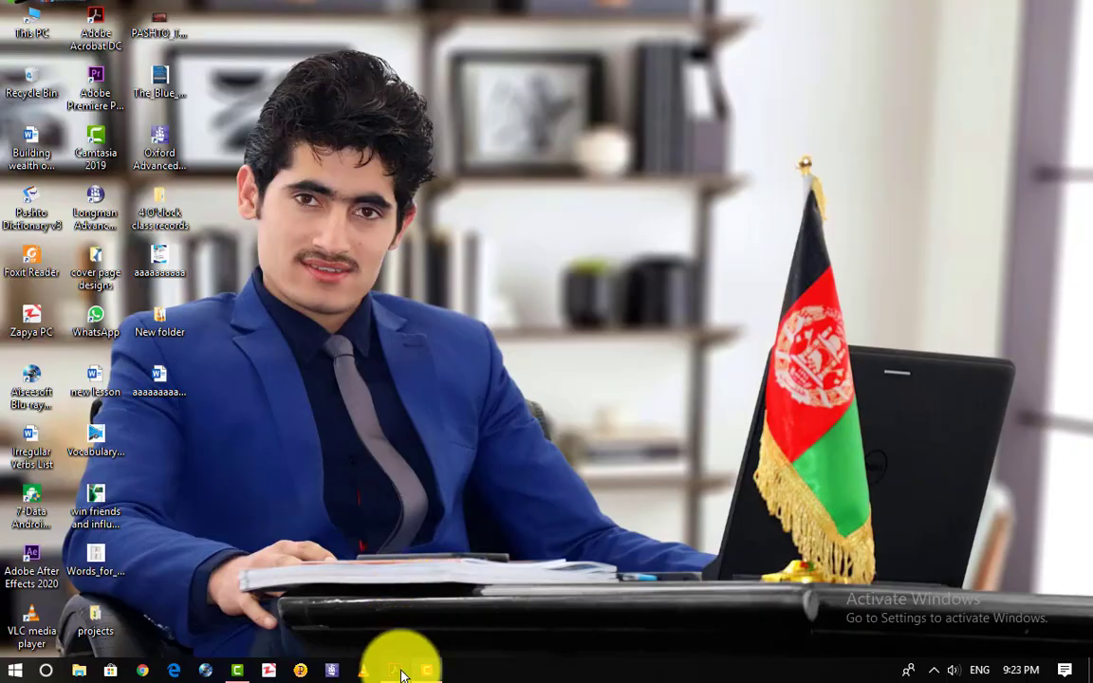
# - Switch to Adobe Acrobat Pro DC and search AAAAAA.pdf for "tense", checking the next and previous matches
pyautogui.click(395, 670)
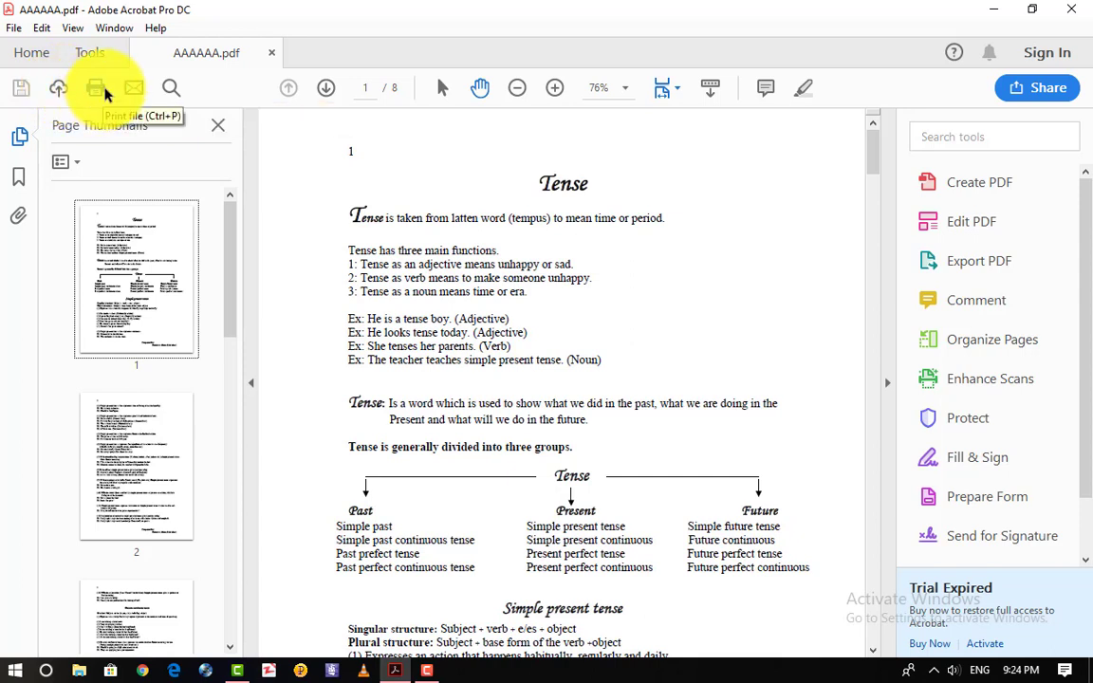
pyautogui.click(169, 88)
pyautogui.write('tense')
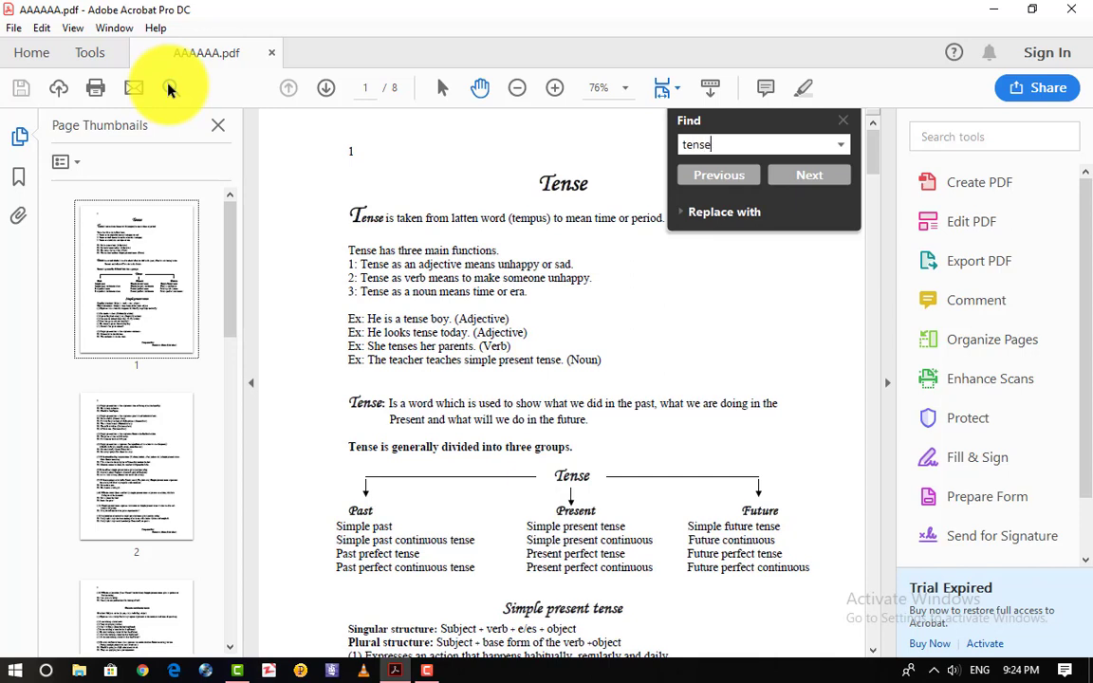
pyautogui.press('Return')
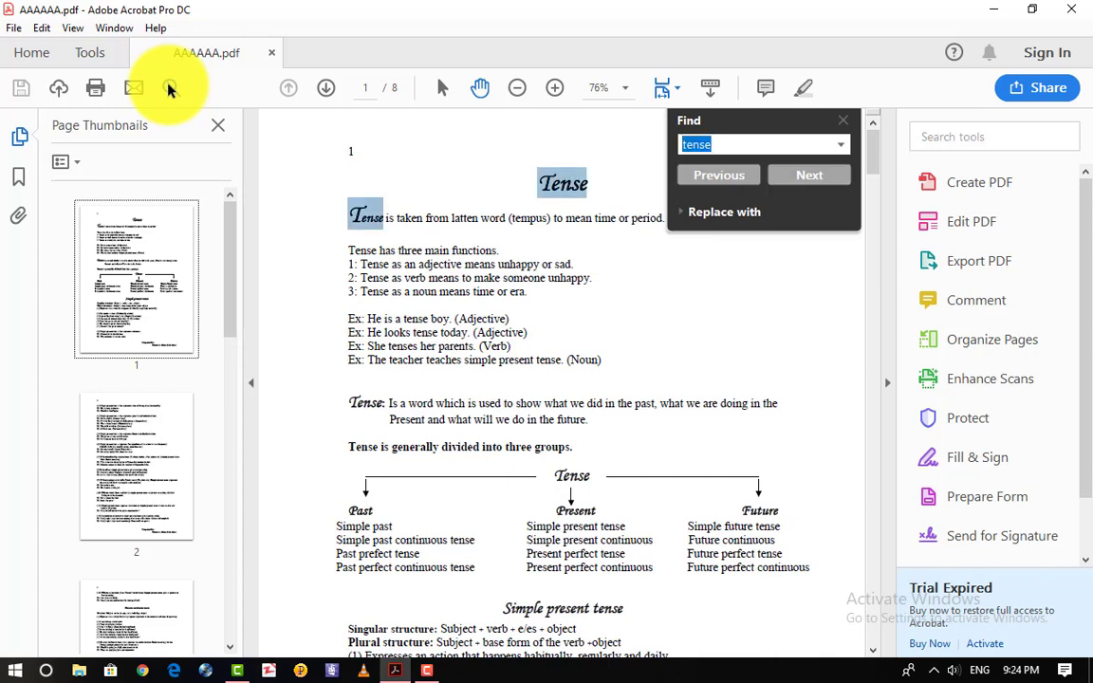
pyautogui.click(802, 183)
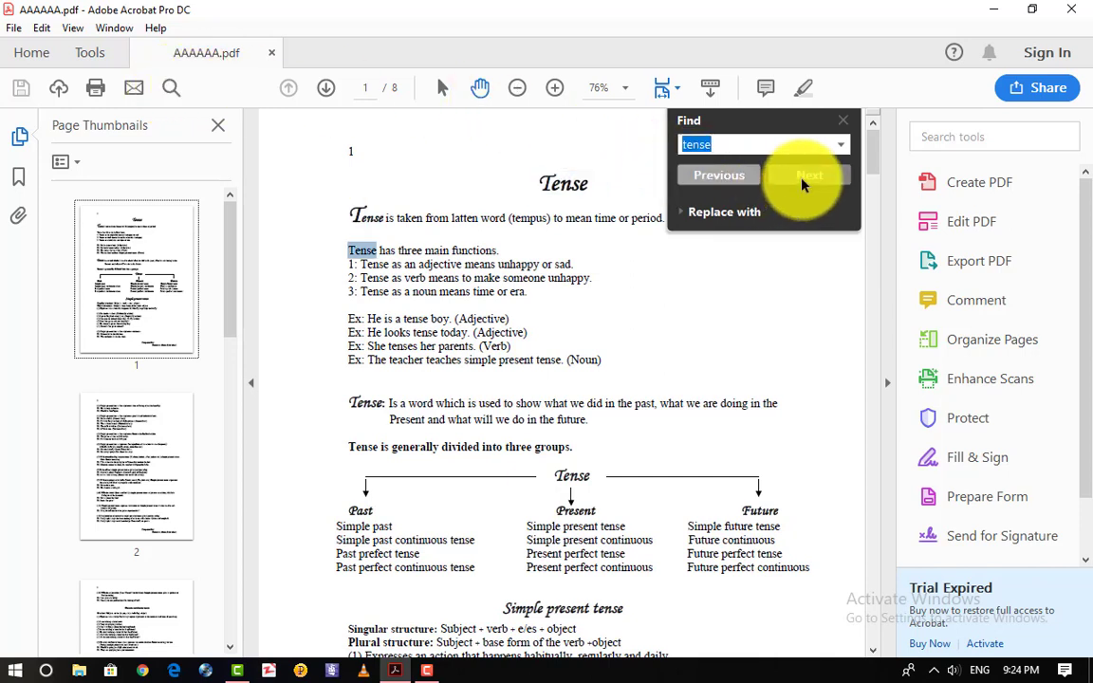
pyautogui.click(732, 177)
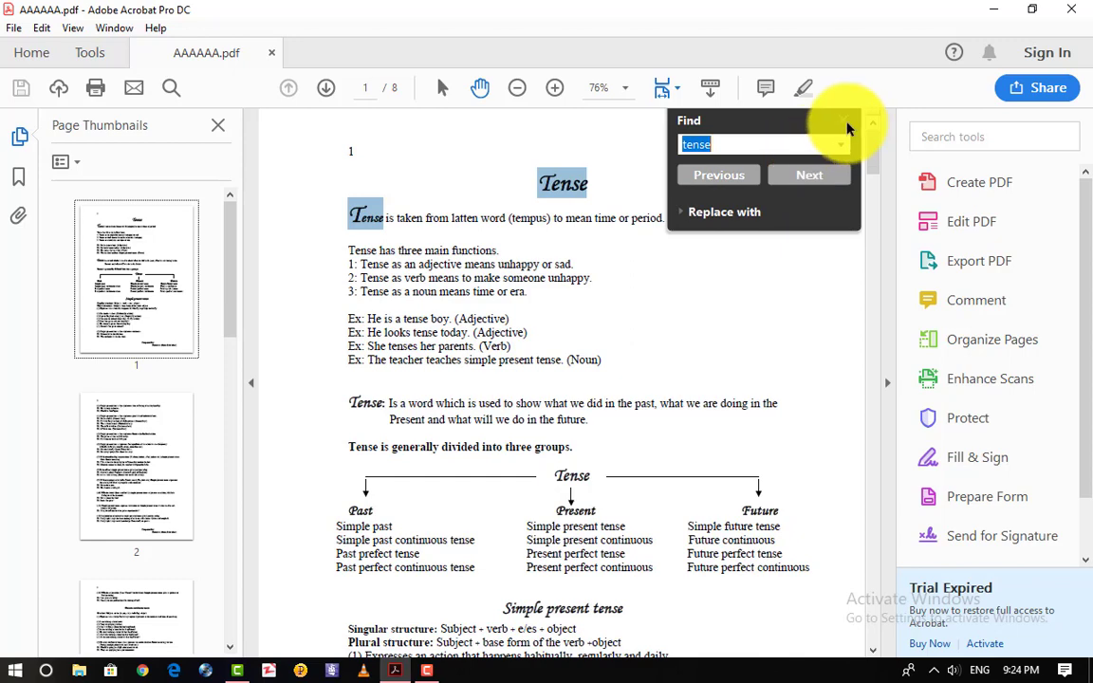
pyautogui.click(843, 122)
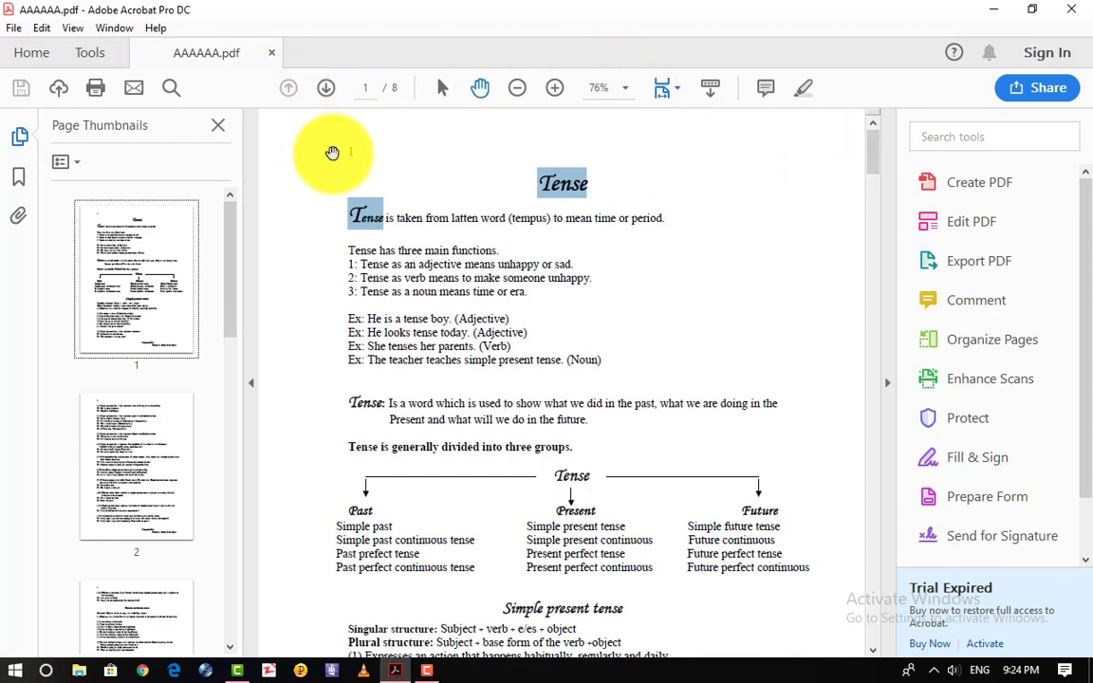
# - Browse through AAAAAA.pdf, paging forward from page 1 to page 6 and back to page 2
pyautogui.scroll(-20, 349, 244)
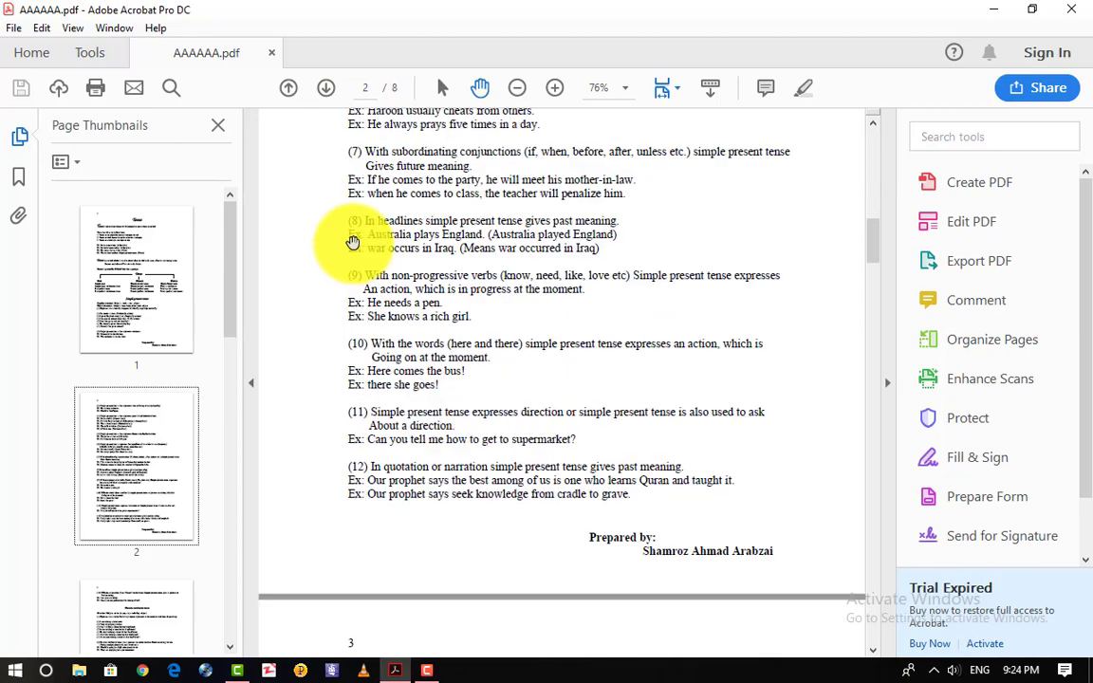
pyautogui.click(288, 89)
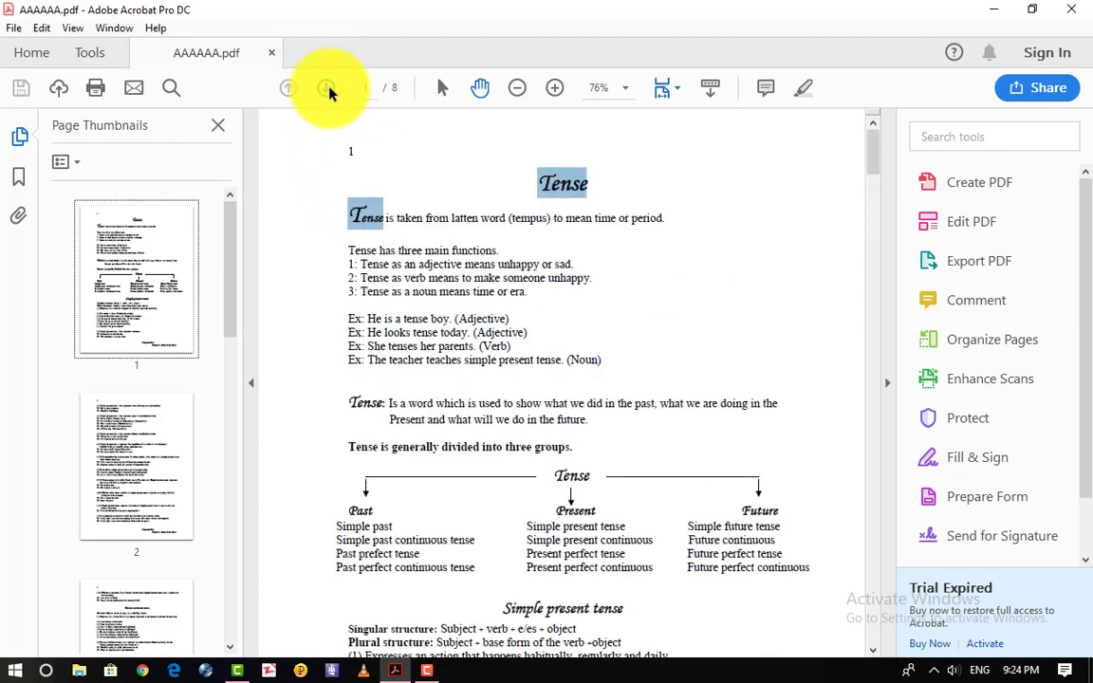
pyautogui.click(326, 88)
pyautogui.click(325, 88)
pyautogui.click(326, 88)
pyautogui.click(326, 88)
pyautogui.click(326, 89)
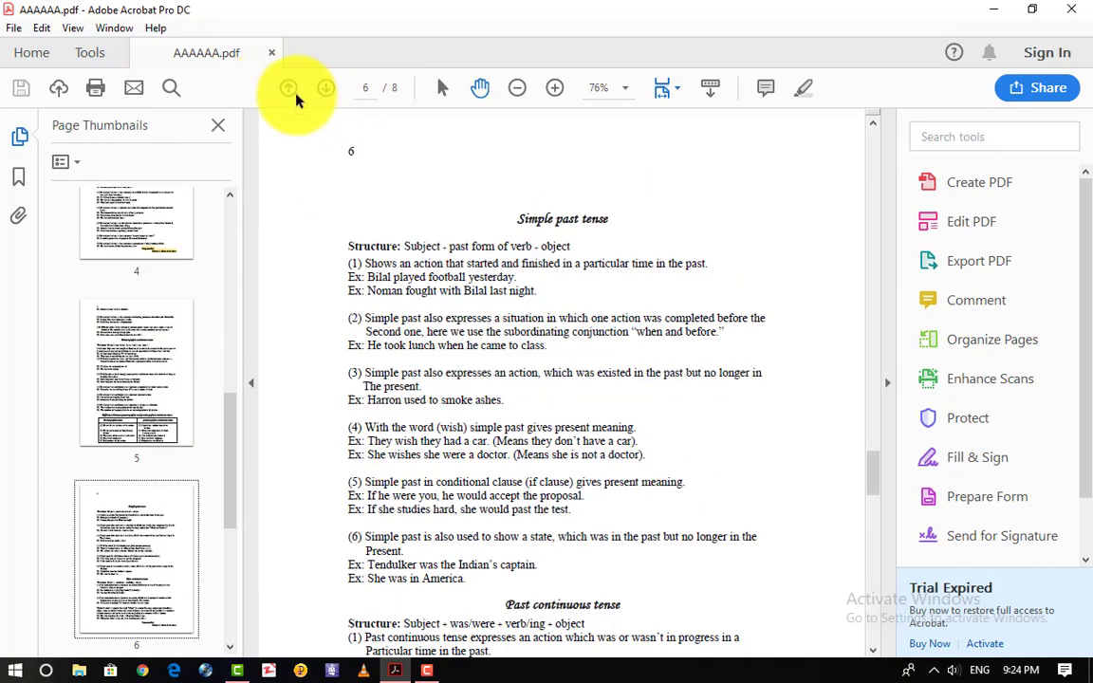
pyautogui.click(289, 88)
pyautogui.click(289, 88)
pyautogui.click(288, 88)
pyautogui.click(289, 88)
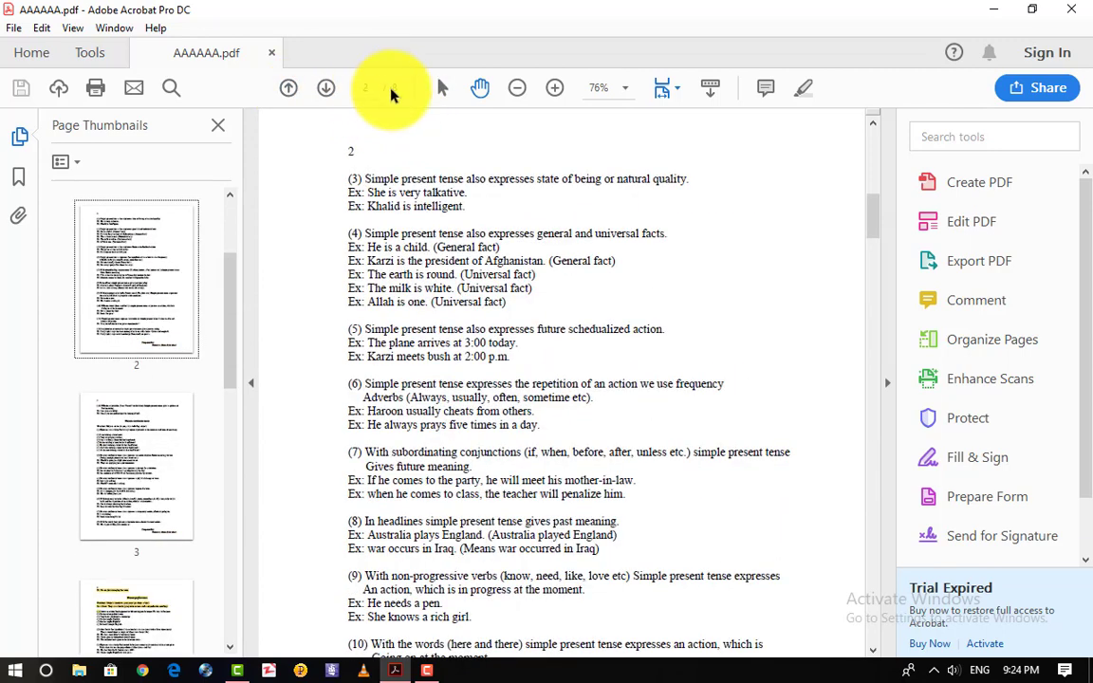
# - Copy the text on page 2 from item (3) through the first line of item (5) with the selection tool
pyautogui.click(444, 89)
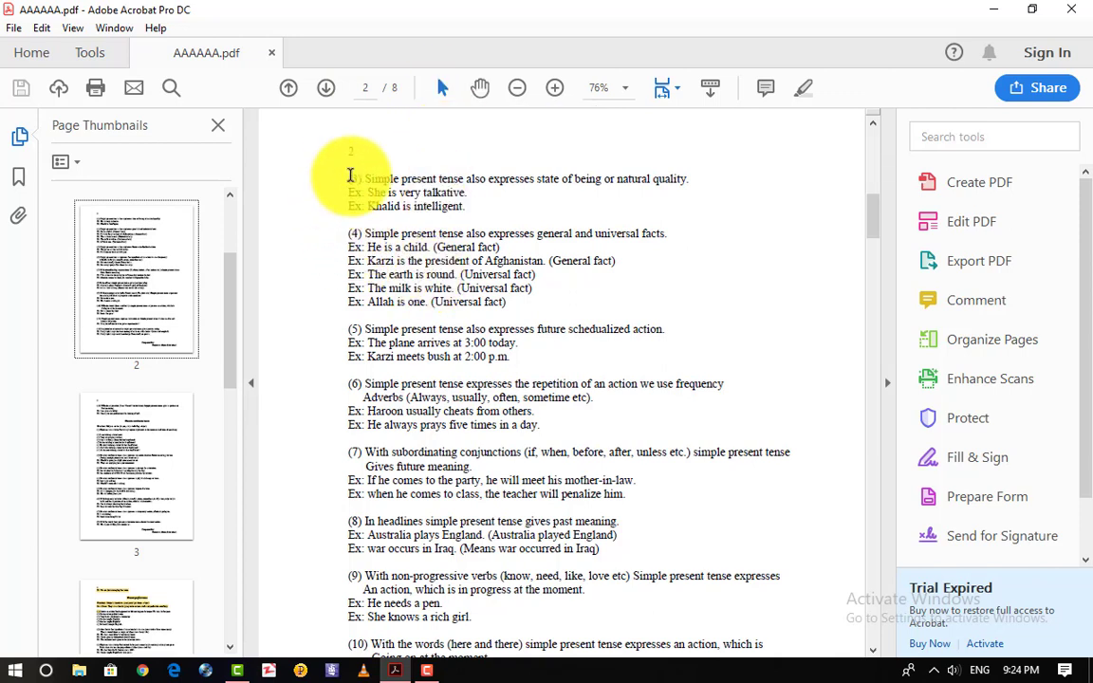
pyautogui.moveTo(349, 176); pyautogui.dragTo(635, 317)
pyautogui.rightClick(507, 271)
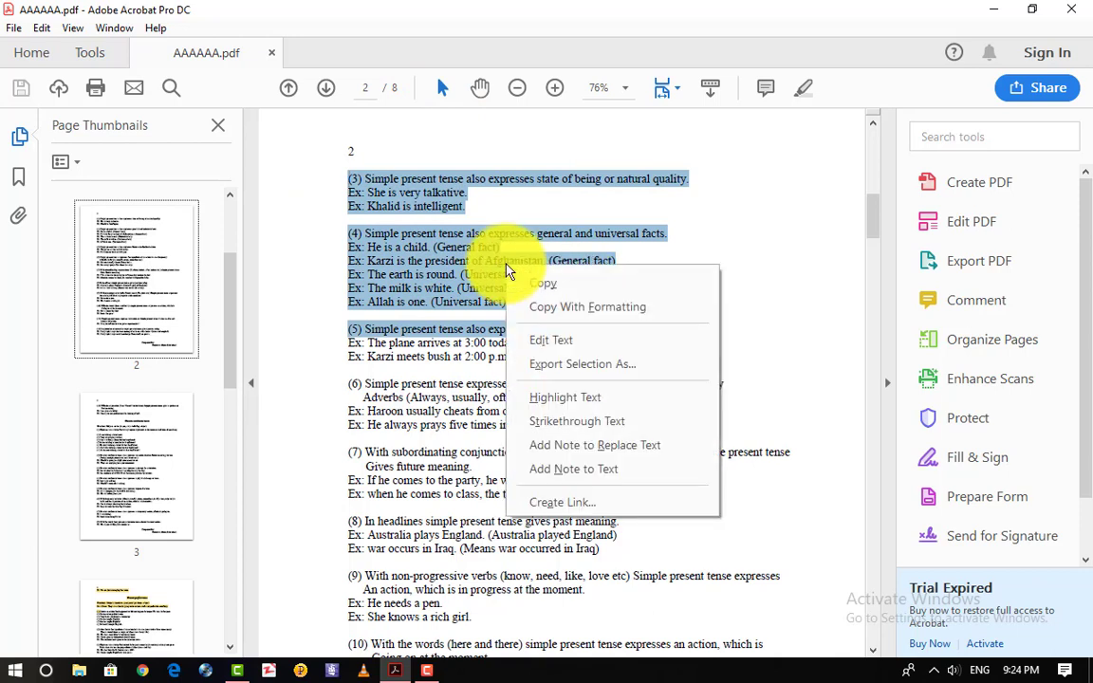
pyautogui.click(550, 287)
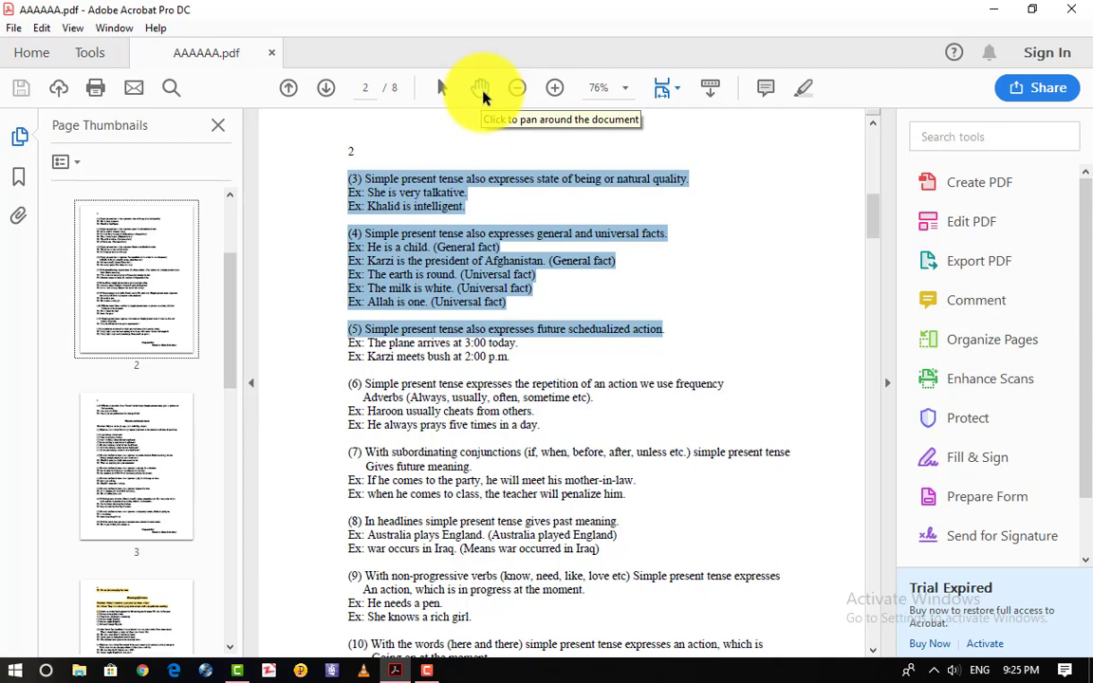
# - Magnify page 2 to 125%, pan across it with the Hand tool, and zoom back out to 66.7%
pyautogui.click(481, 89)
pyautogui.moveTo(405, 244); pyautogui.dragTo(434, 236)
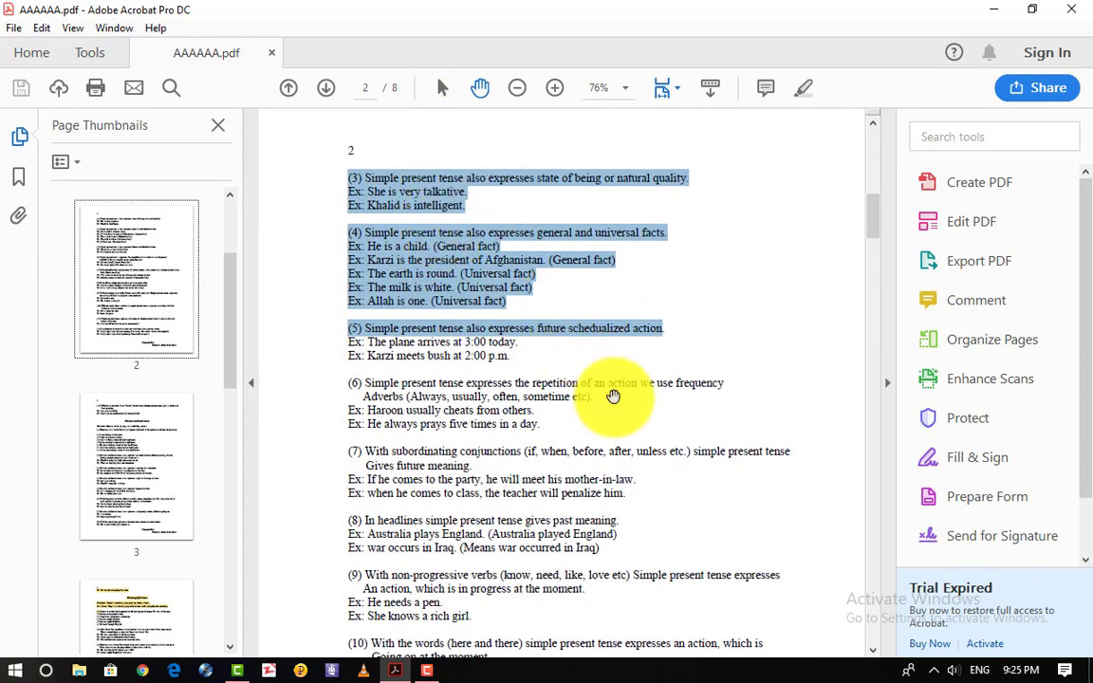
pyautogui.click(555, 88)
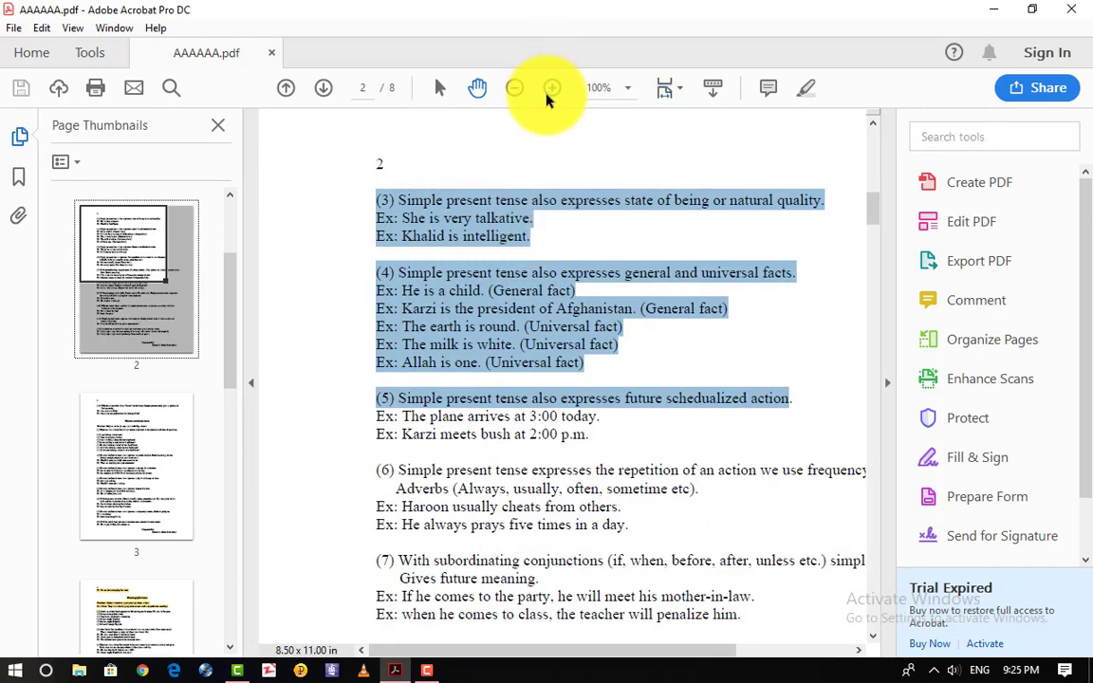
pyautogui.click(550, 91)
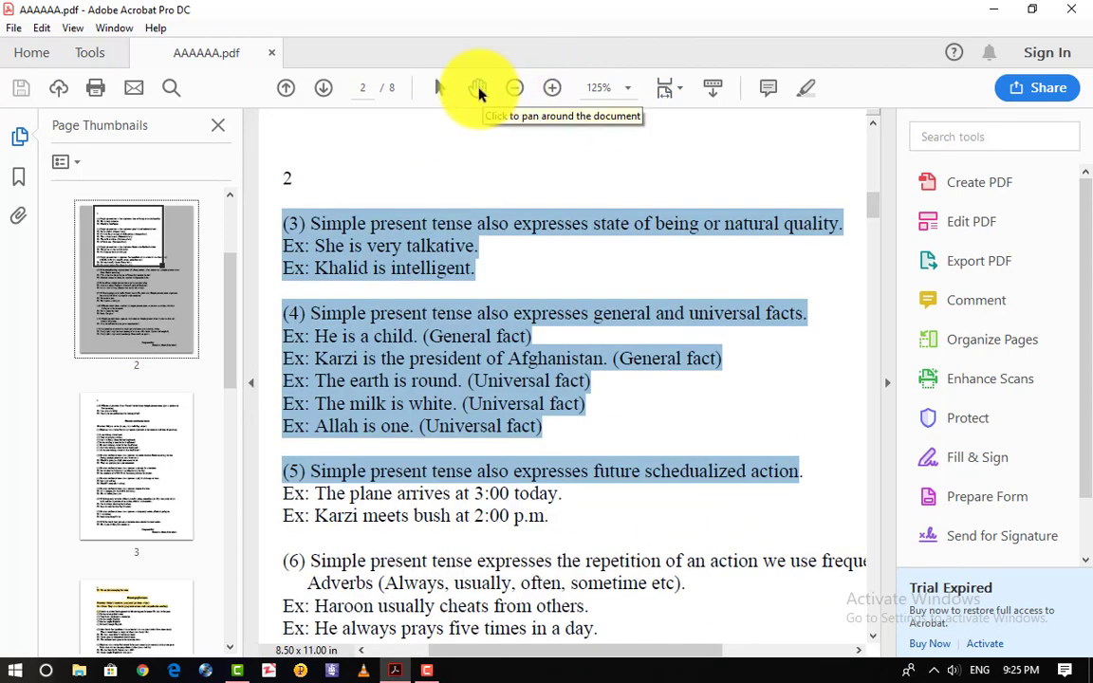
pyautogui.moveTo(519, 260); pyautogui.dragTo(646, 143)
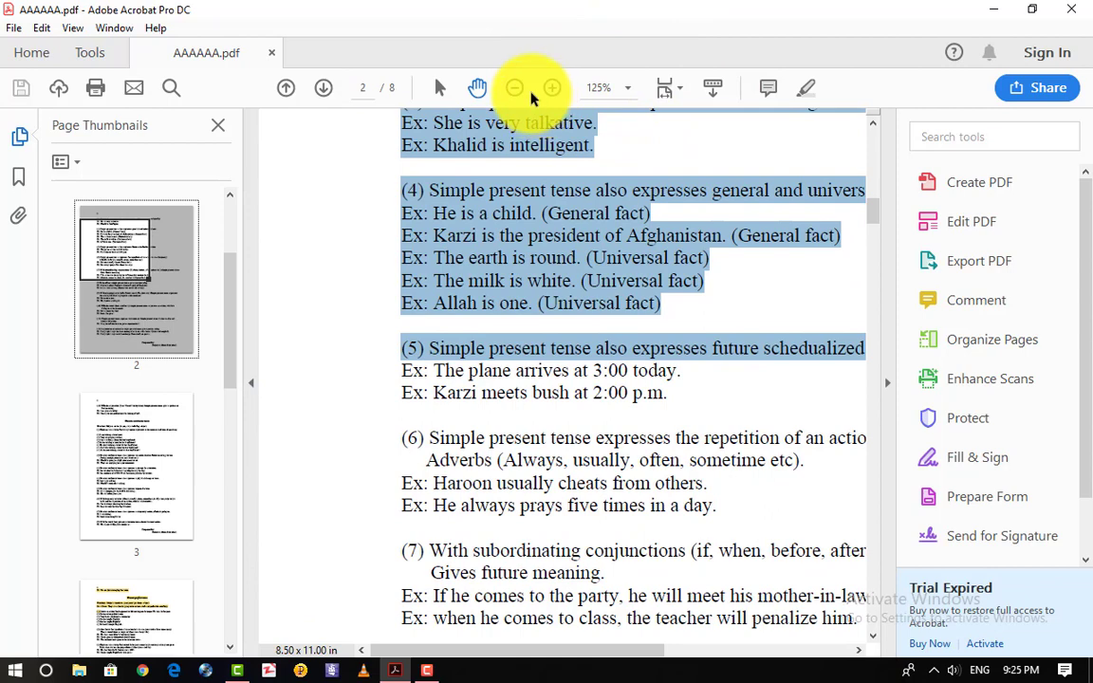
pyautogui.click(513, 88)
pyautogui.click(513, 88)
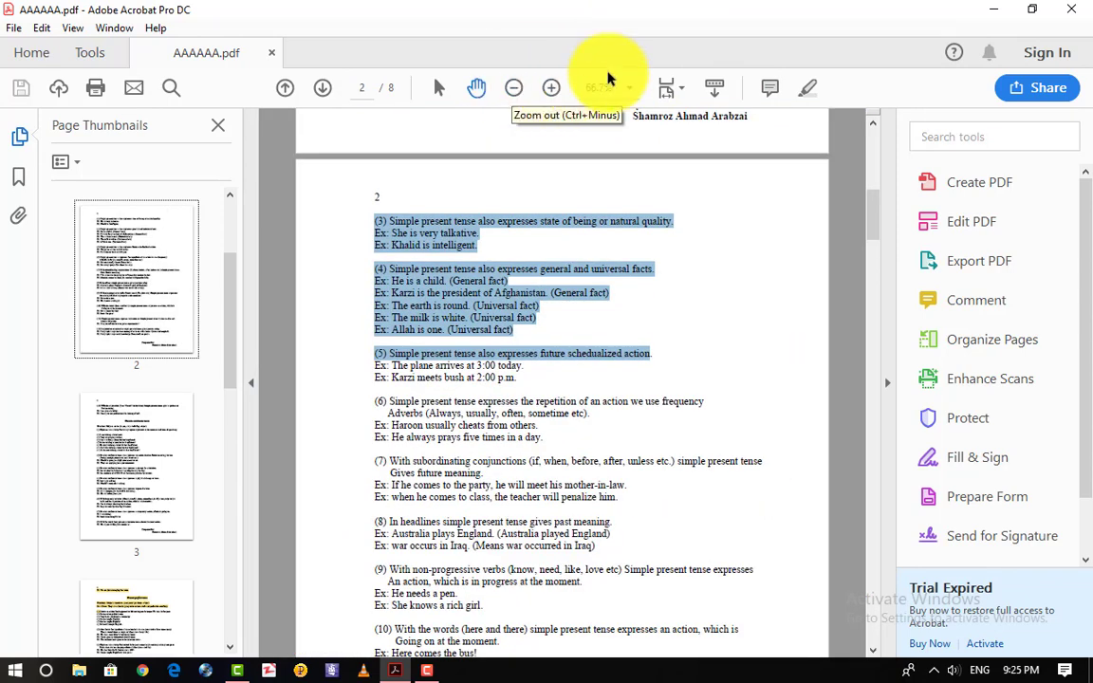
# - Choose the preset zoom level 400% for the page, followed by 100%
pyautogui.click(628, 87)
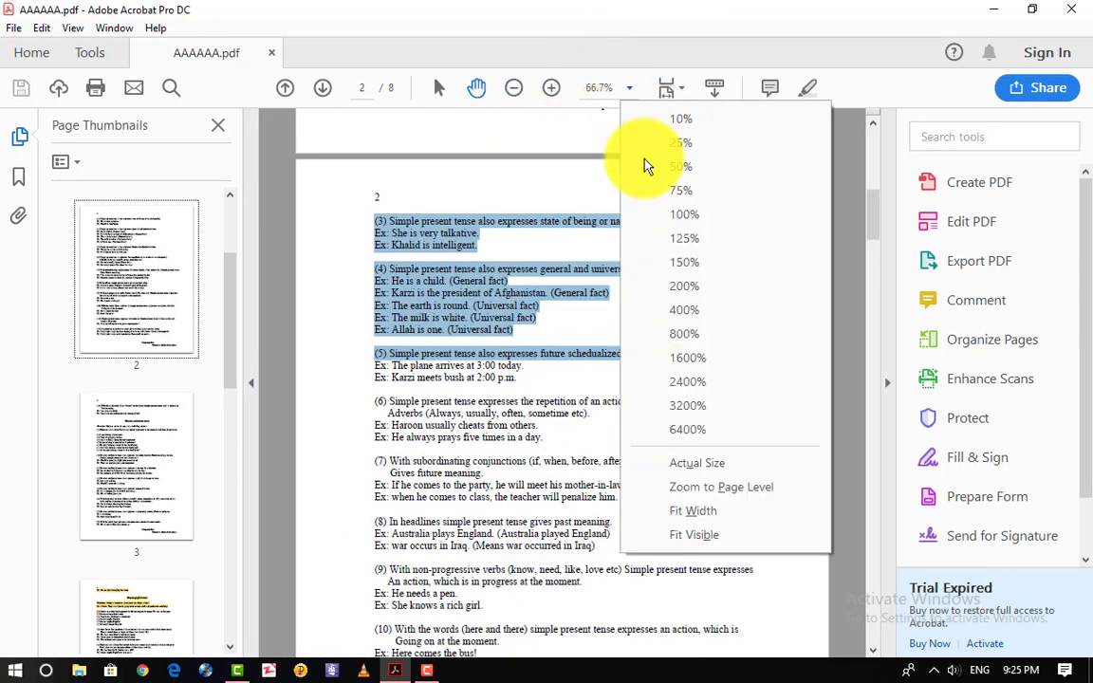
pyautogui.click(689, 310)
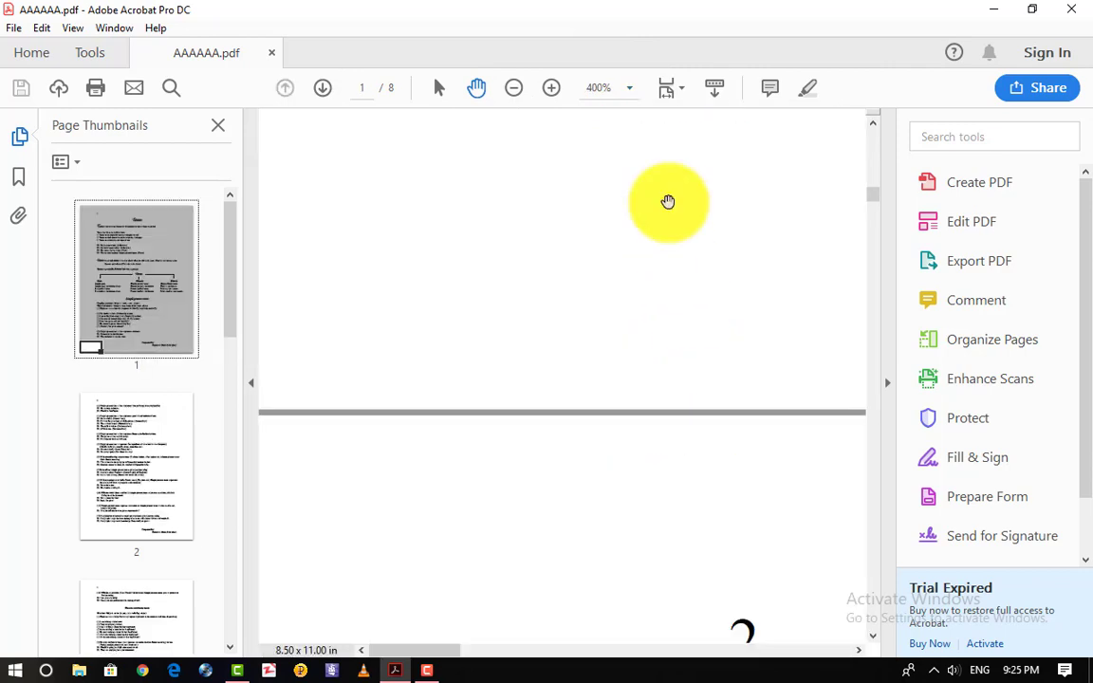
pyautogui.click(633, 95)
pyautogui.click(661, 216)
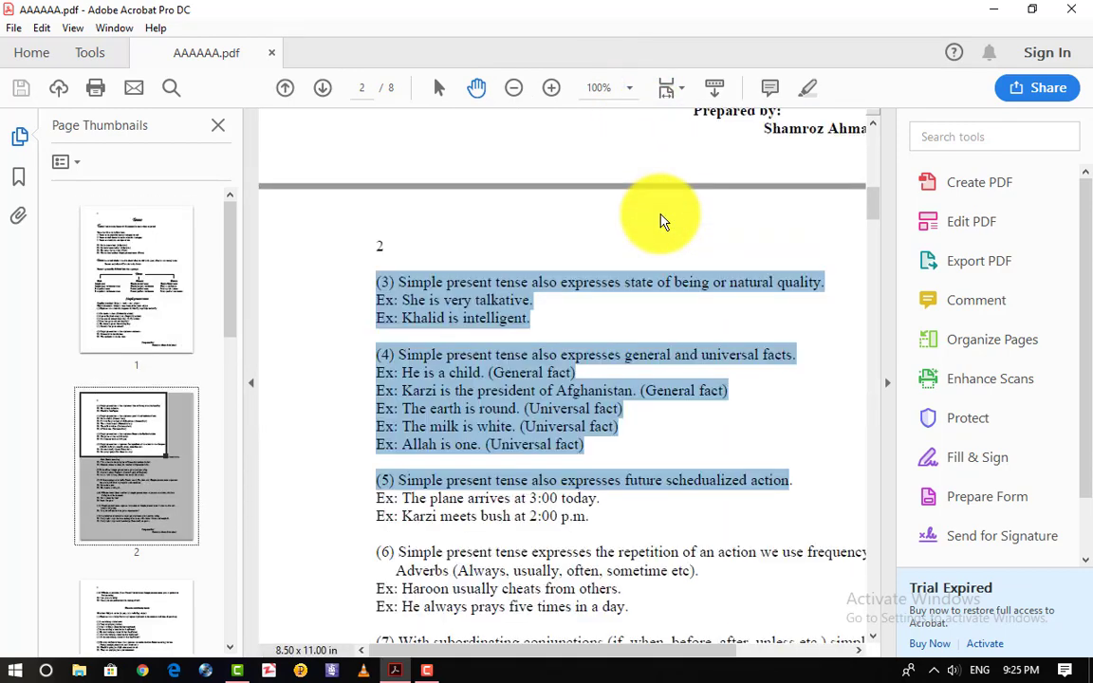
# - Float the page controls over the document and dock them back into the main toolbar
pyautogui.click(673, 91)
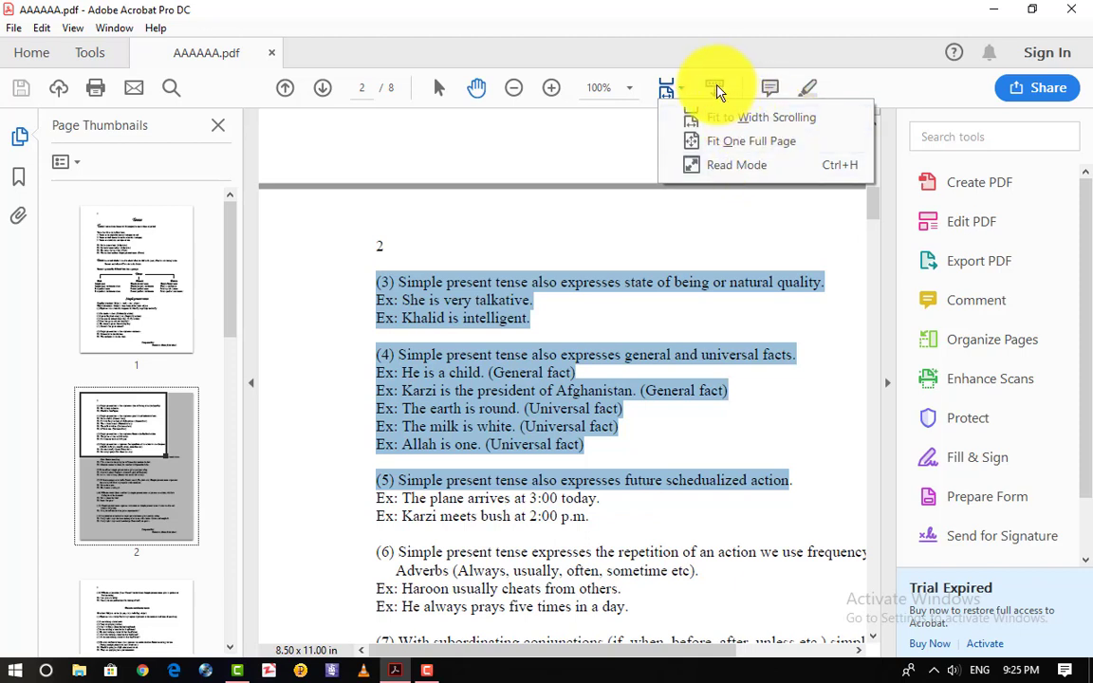
pyautogui.hotkey('ctrl', 'h')
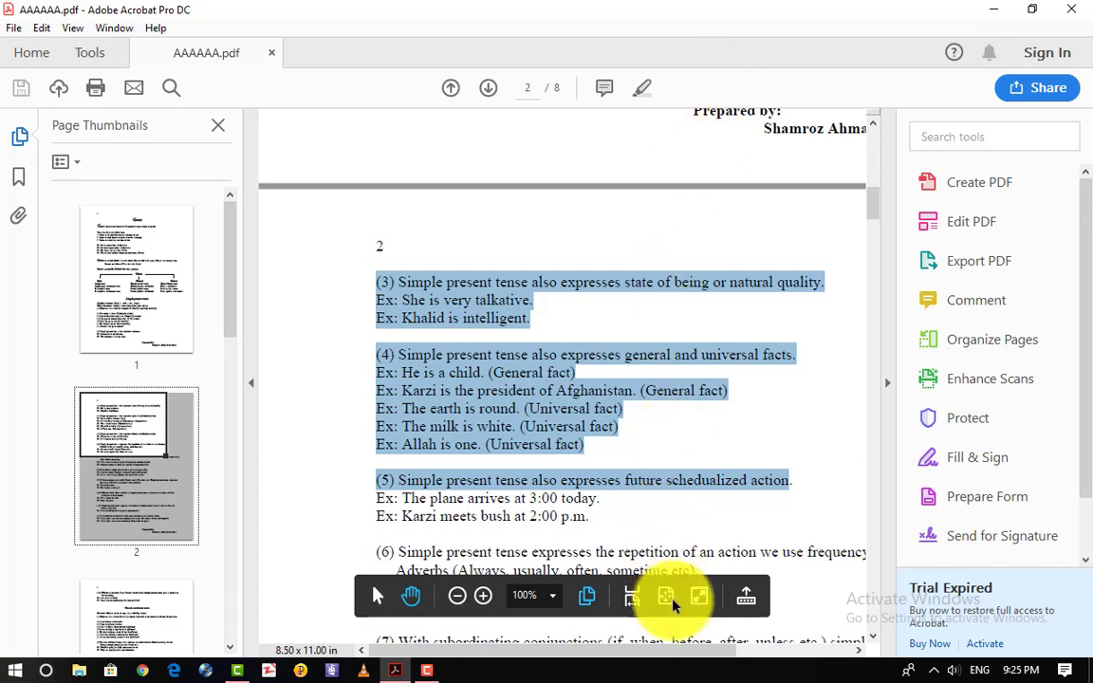
pyautogui.click(747, 597)
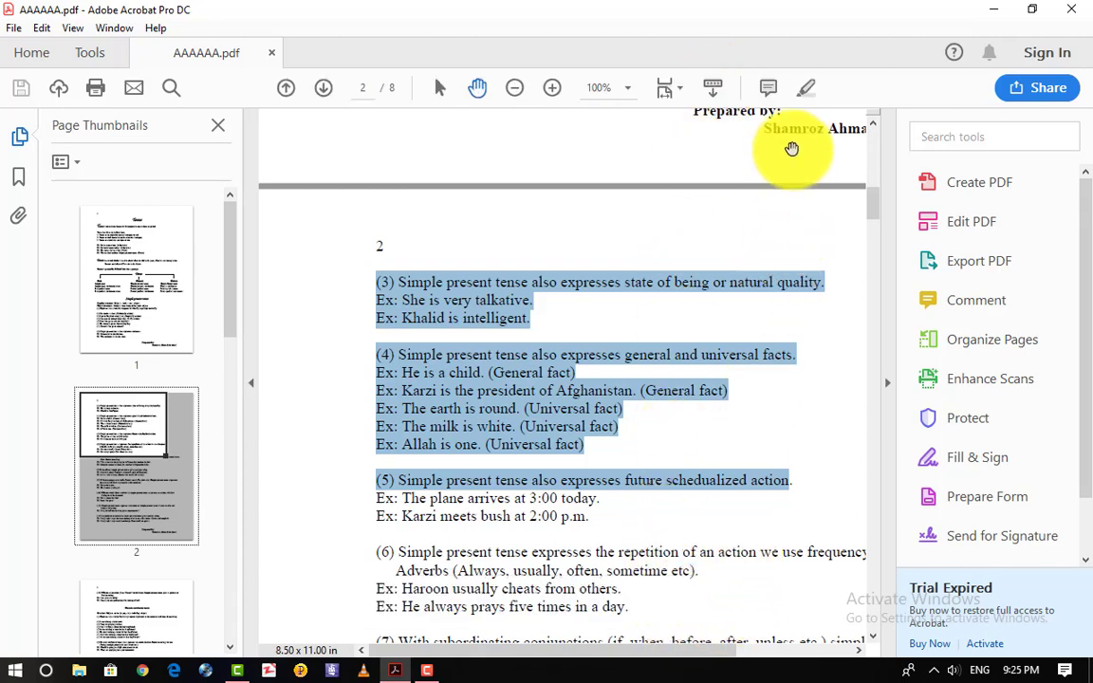
# - Add a sticky note reading "it is a good thing." on the "He is a child" line under item (4), and close it
pyautogui.click(776, 91)
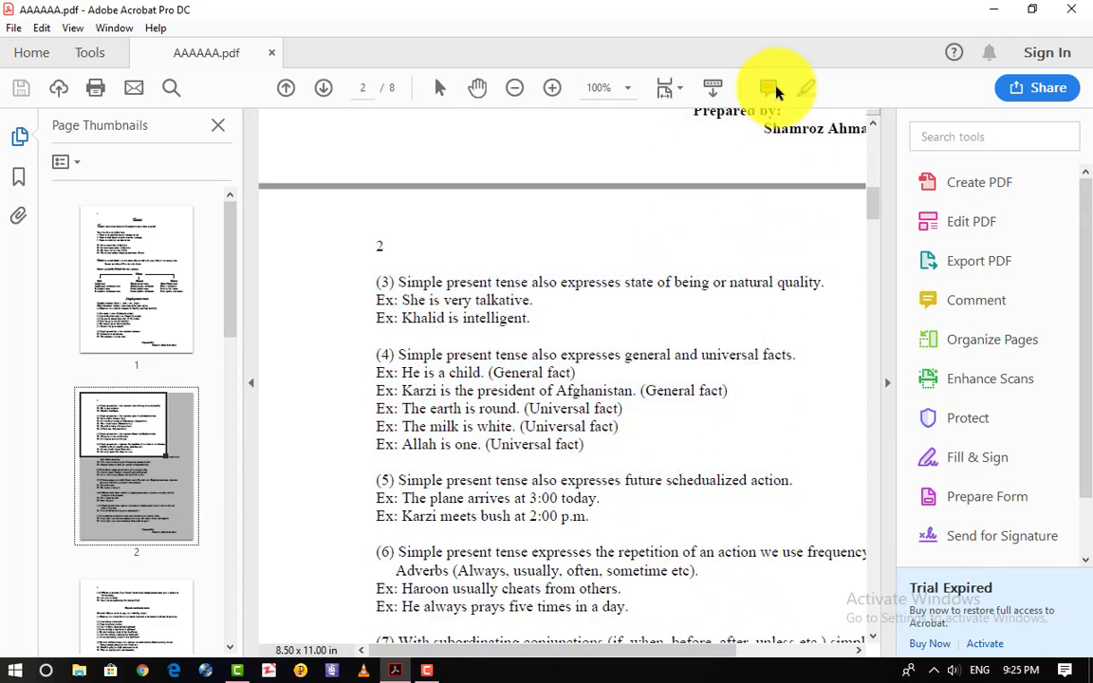
pyautogui.click(493, 376)
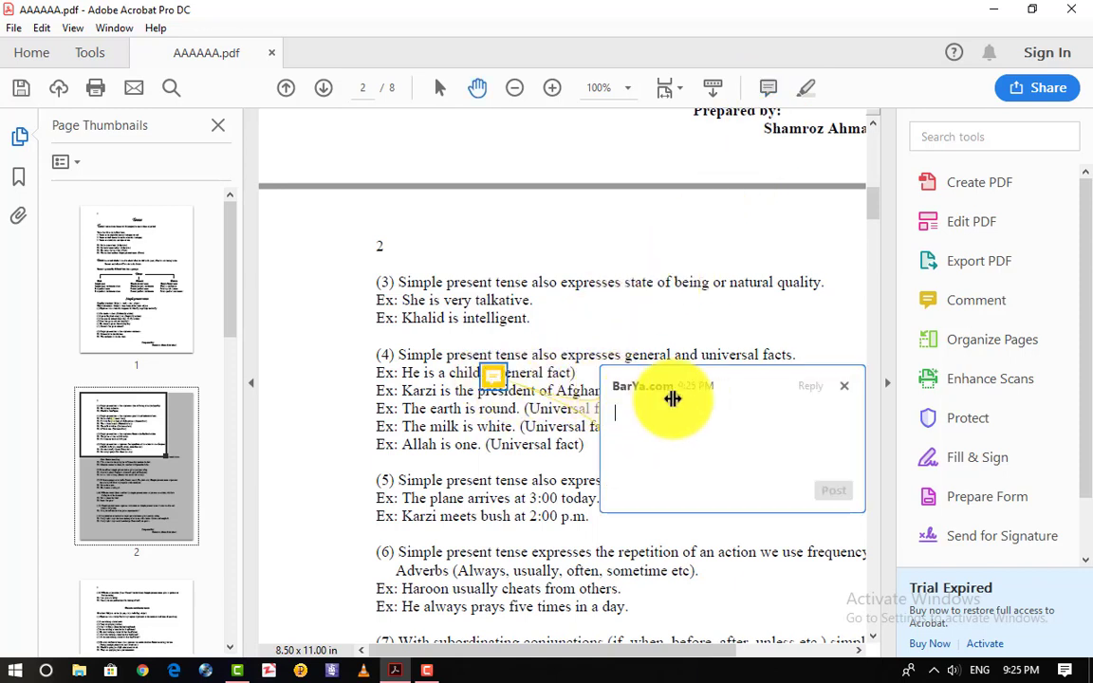
pyautogui.write('it is ')
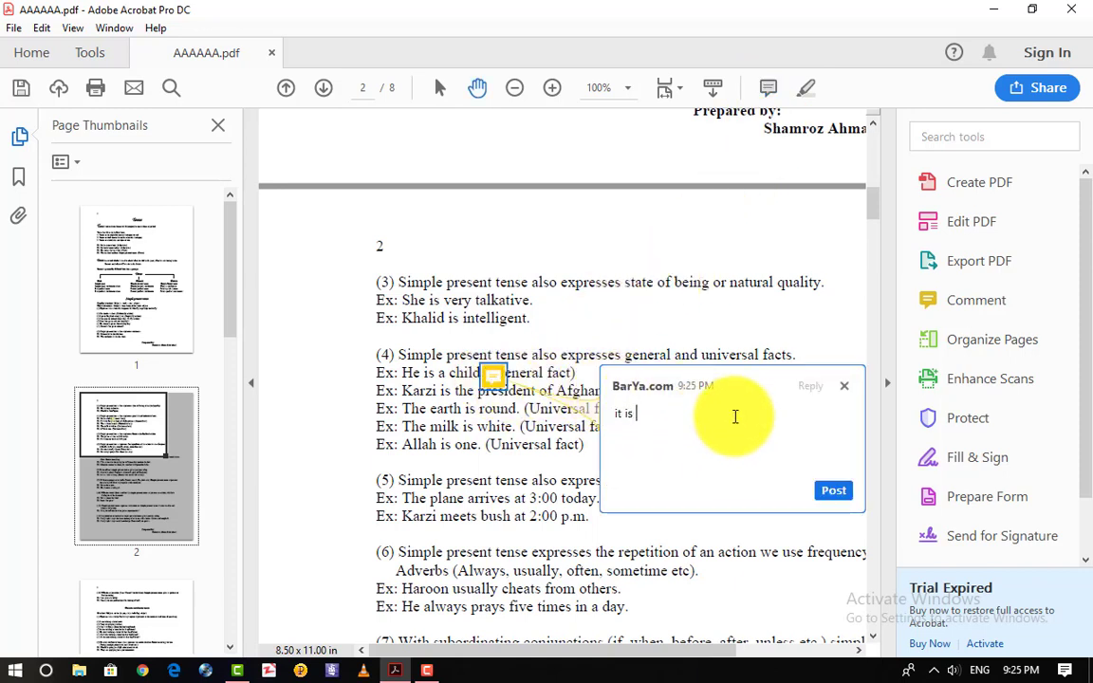
pyautogui.write('a good thing.')
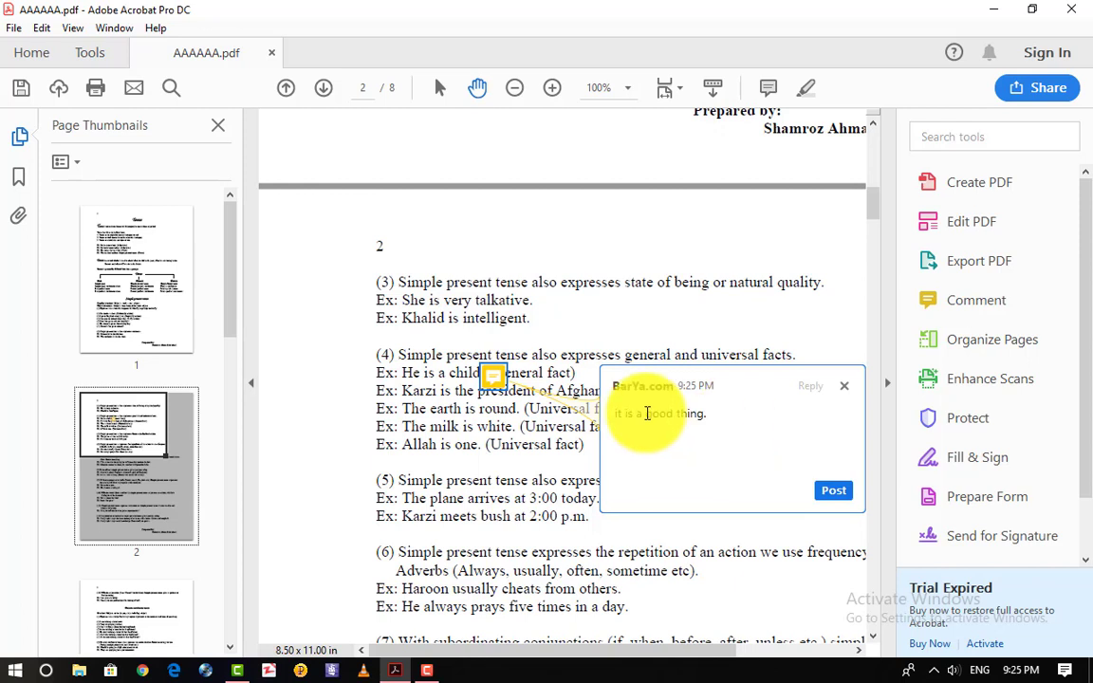
pyautogui.click(843, 385)
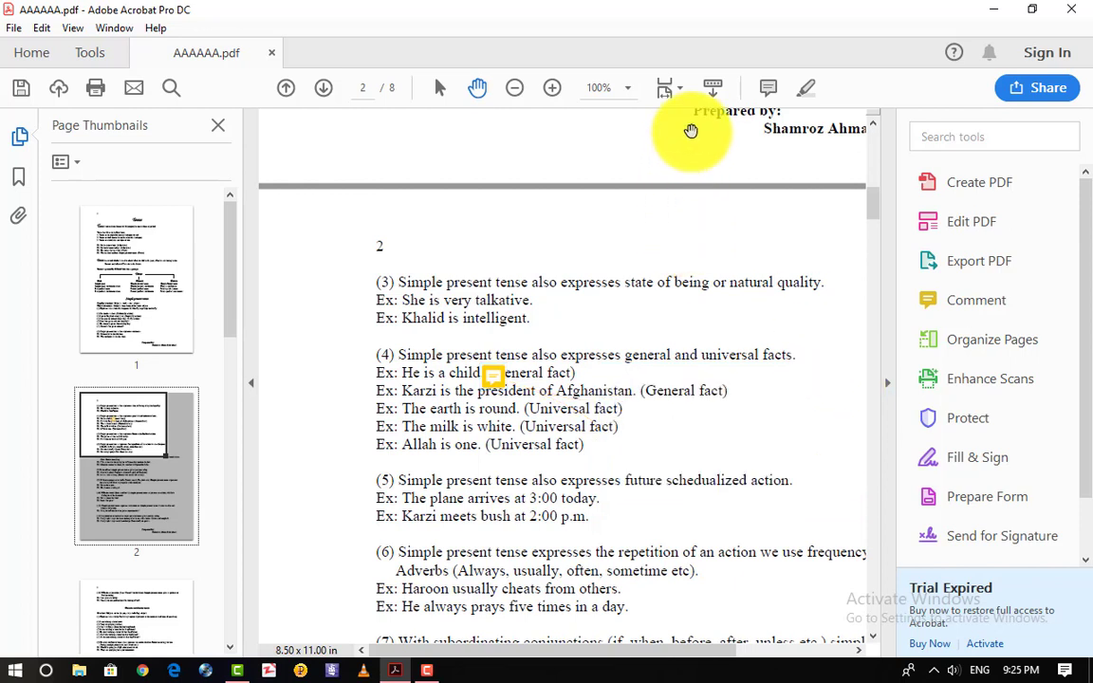
# - Highlight item (4) on page 2 from its first line through "Karzi is the president of", and leave the highlighter
pyautogui.click(809, 91)
pyautogui.moveTo(378, 354)
pyautogui.mouseDown()
pyautogui.moveTo(439, 378)
pyautogui.moveTo(545, 380)
pyautogui.moveTo(554, 390)
pyautogui.mouseUp()
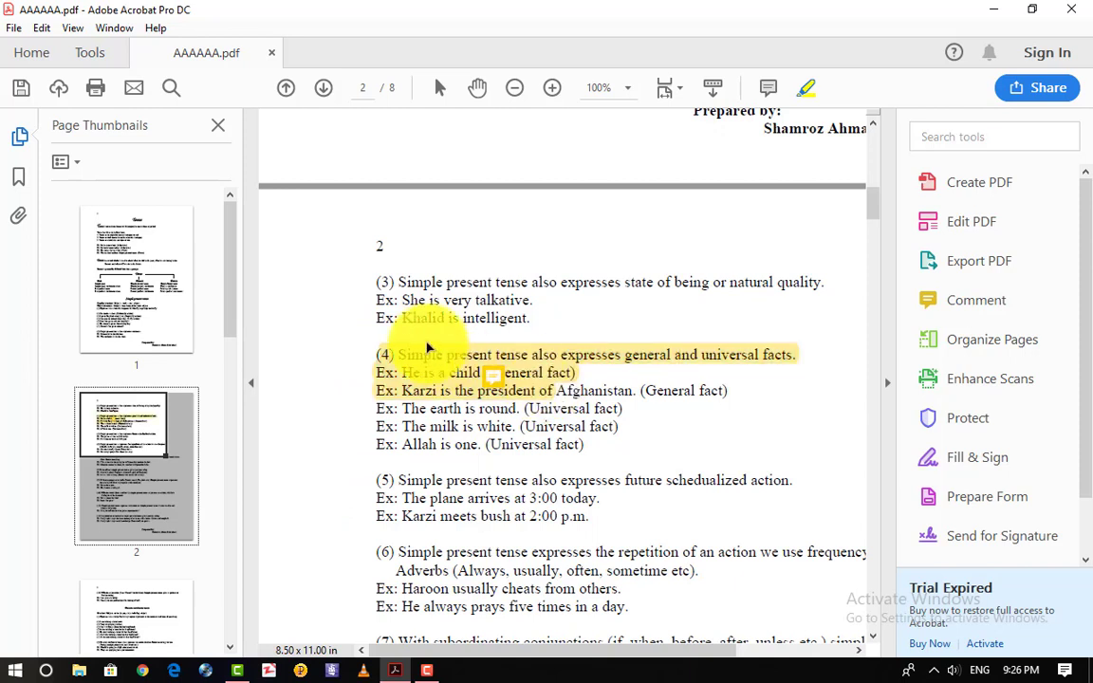
pyautogui.click(804, 91)
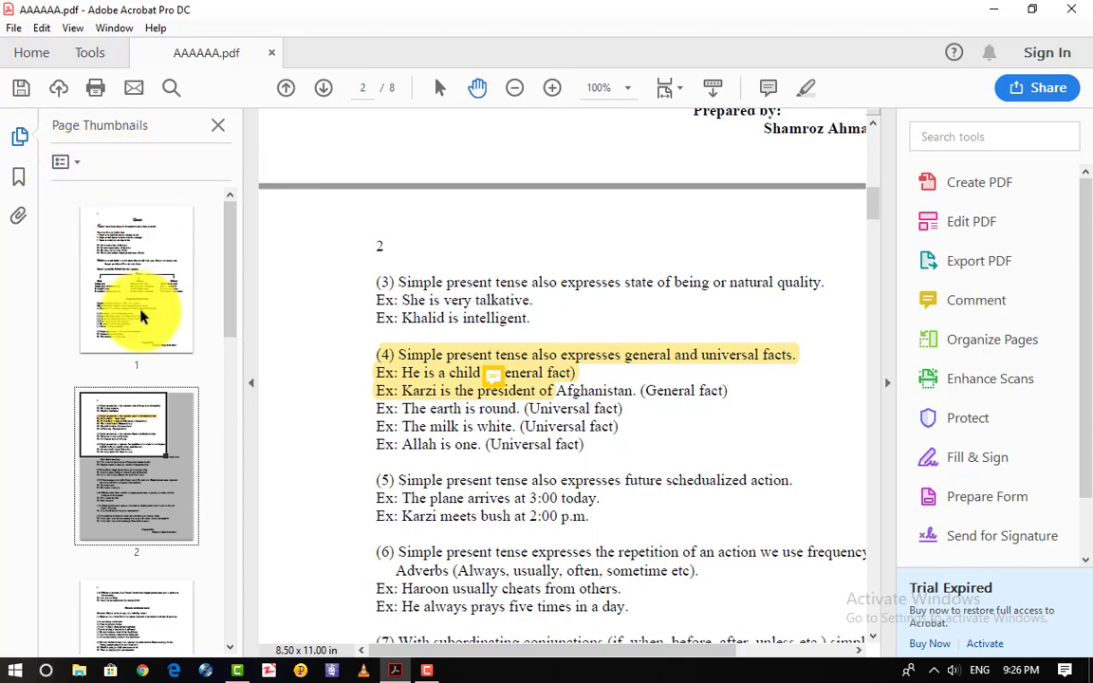
# - Reduce the size of the page thumbnails and enlarge them again
pyautogui.scroll(-5, 146, 329)
pyautogui.scroll(3, 146, 342)
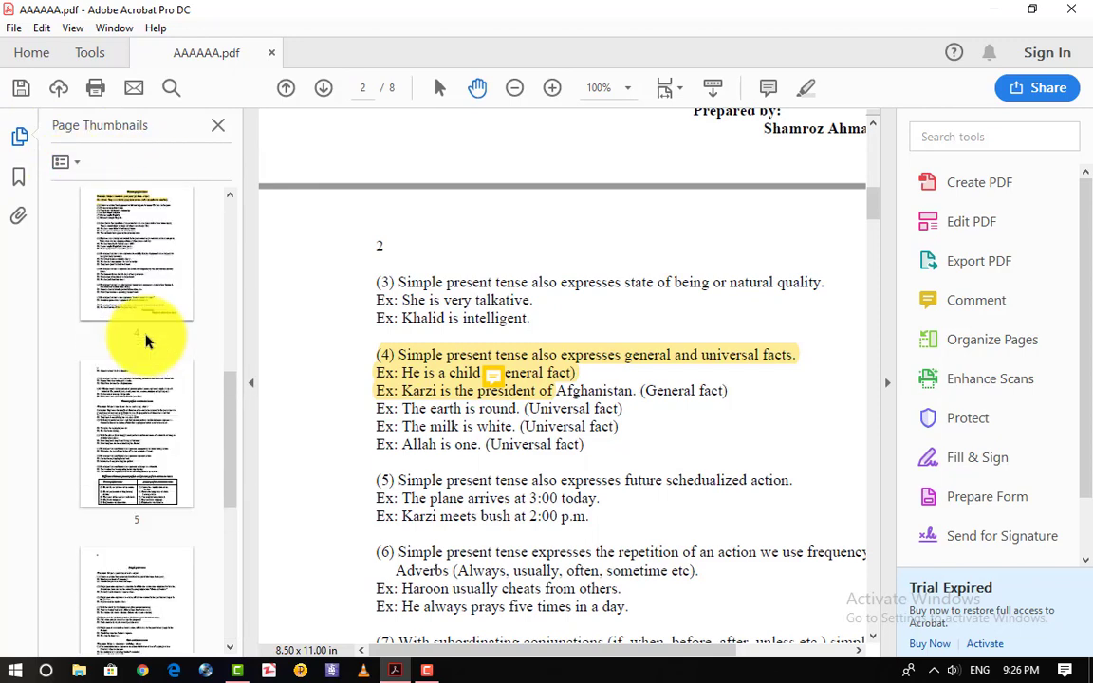
pyautogui.click(80, 169)
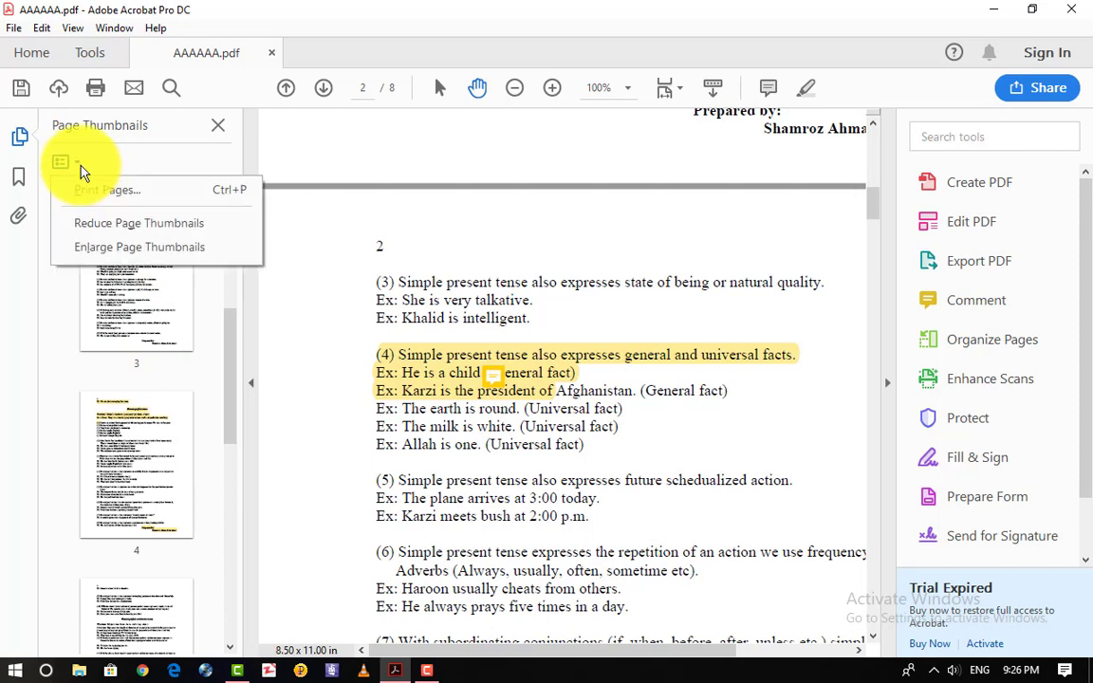
pyautogui.click(118, 232)
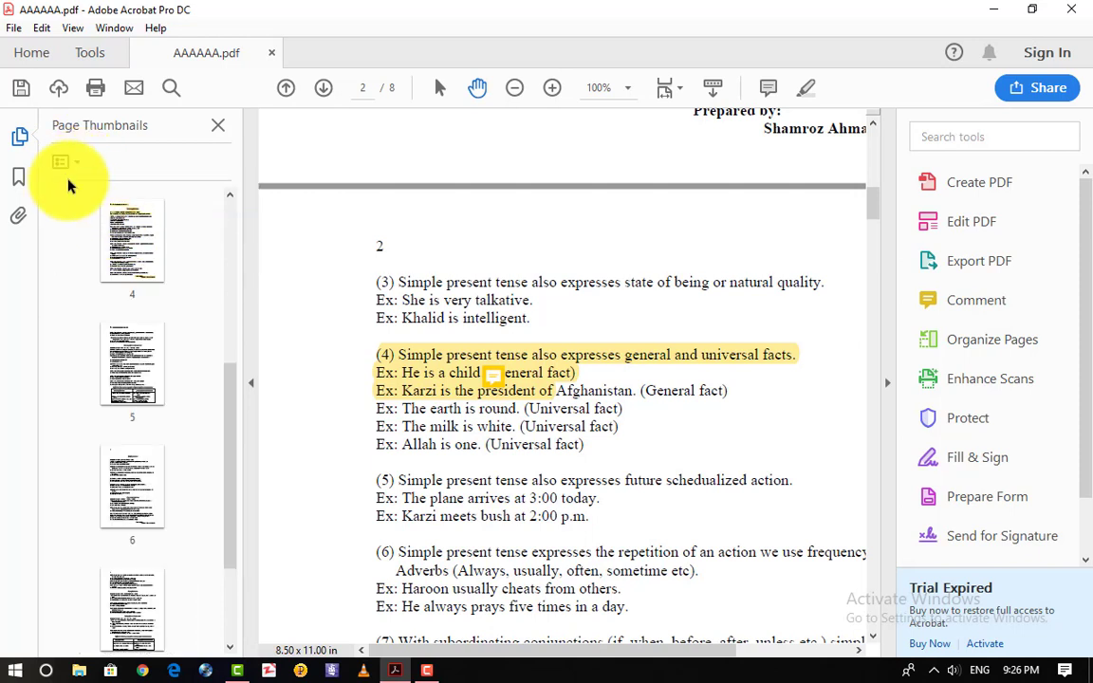
pyautogui.click(78, 166)
pyautogui.click(101, 252)
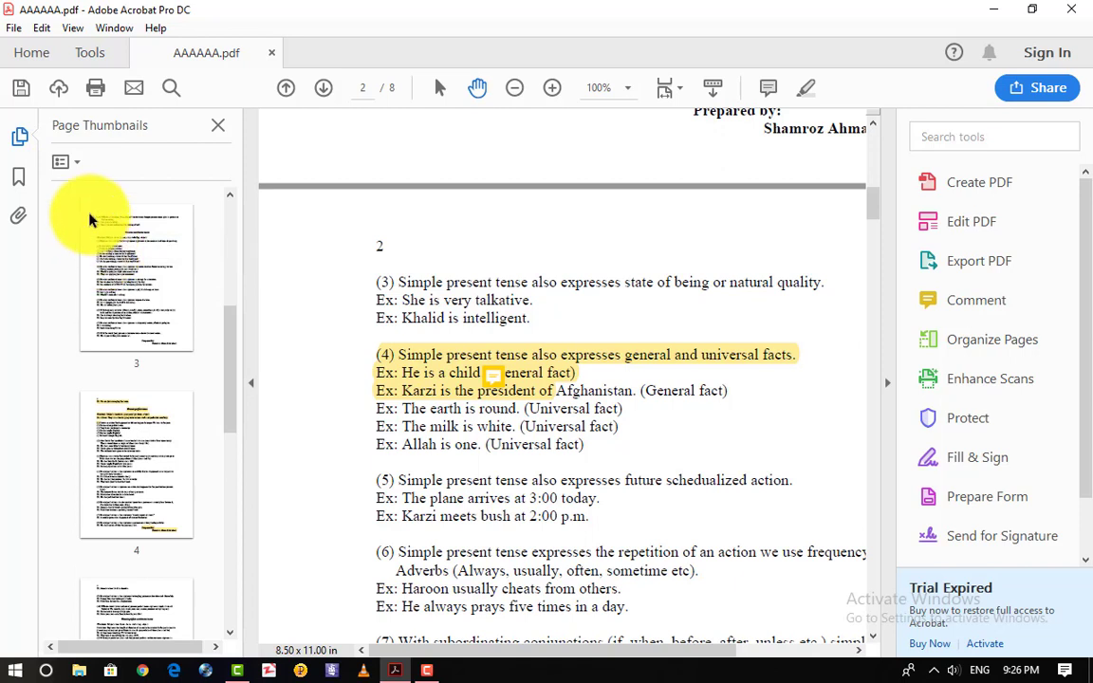
# - Enlarge the page thumbnails by one size and reduce them by two sizes
pyautogui.click(68, 165)
pyautogui.click(78, 237)
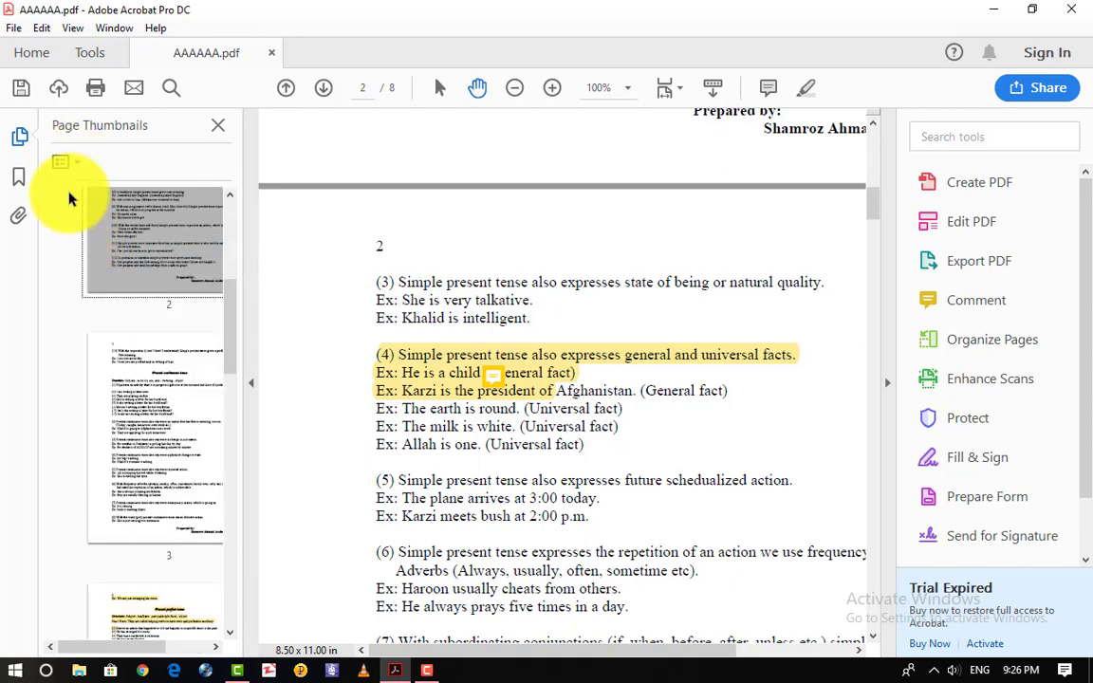
pyautogui.click(76, 171)
pyautogui.click(88, 222)
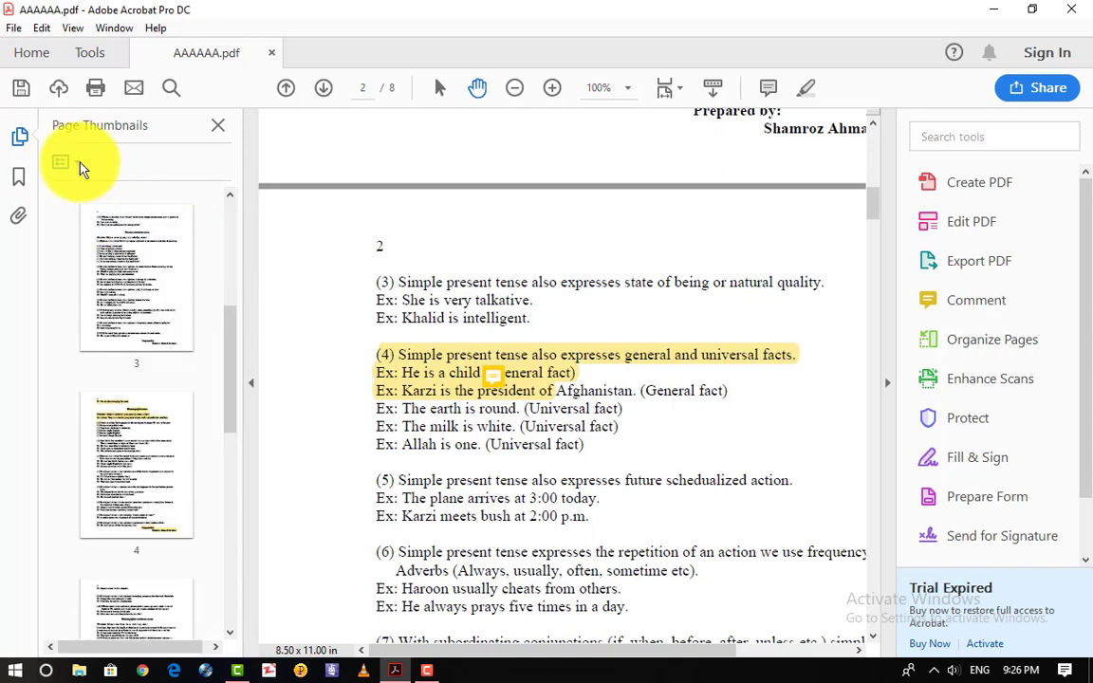
pyautogui.click(78, 169)
pyautogui.click(83, 223)
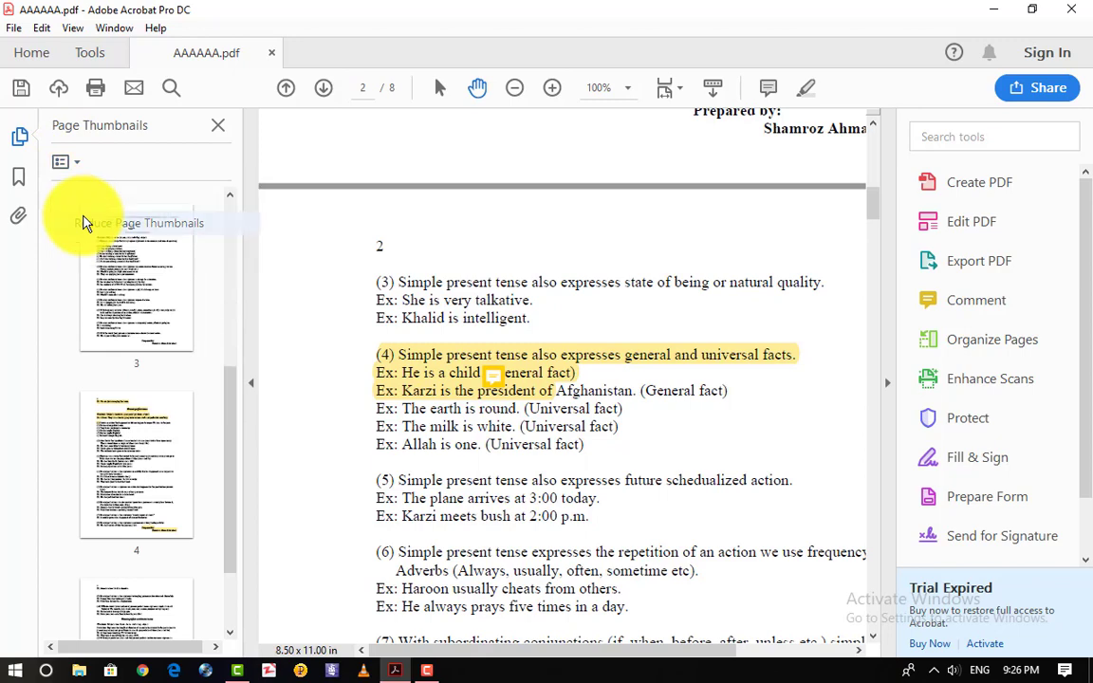
# - Browse the document's bookmarks and jump to the "Future continuous tense" section through its bookmark
pyautogui.click(18, 177)
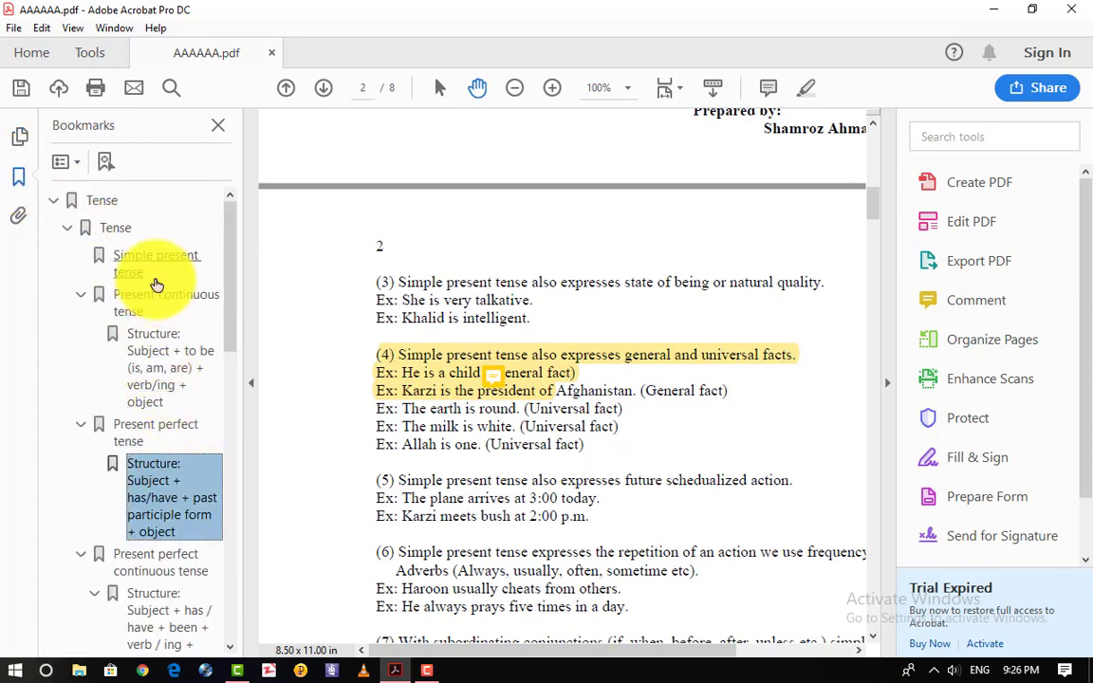
pyautogui.scroll(-10, 152, 290)
pyautogui.scroll(7, 159, 349)
pyautogui.scroll(4, 158, 349)
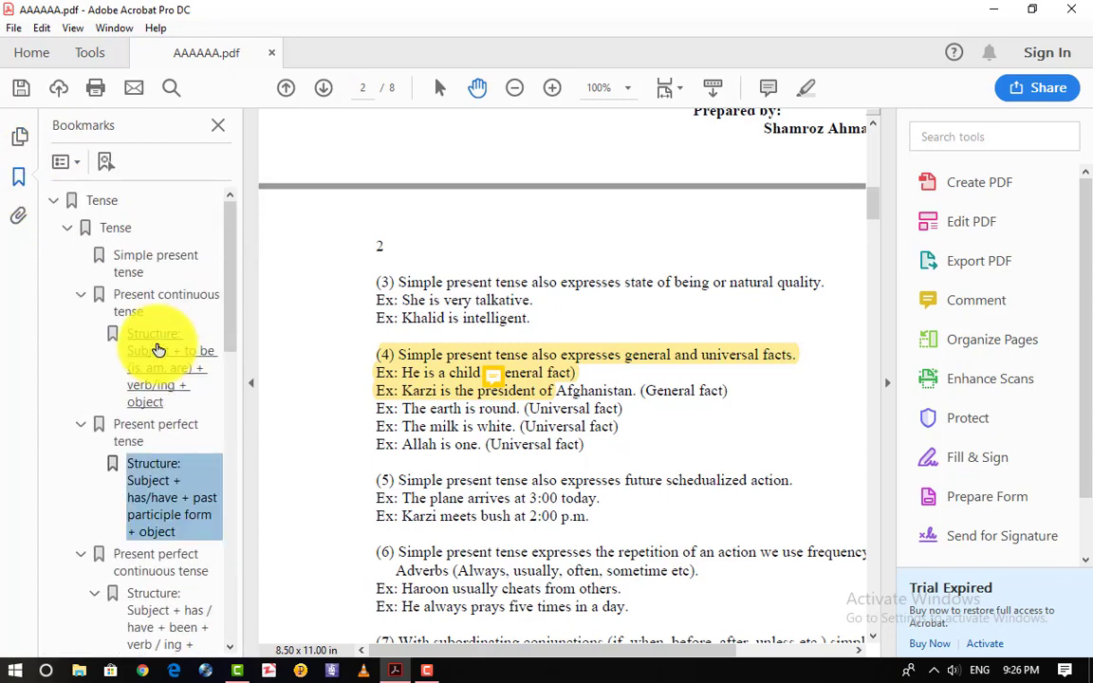
pyautogui.scroll(-10, 159, 349)
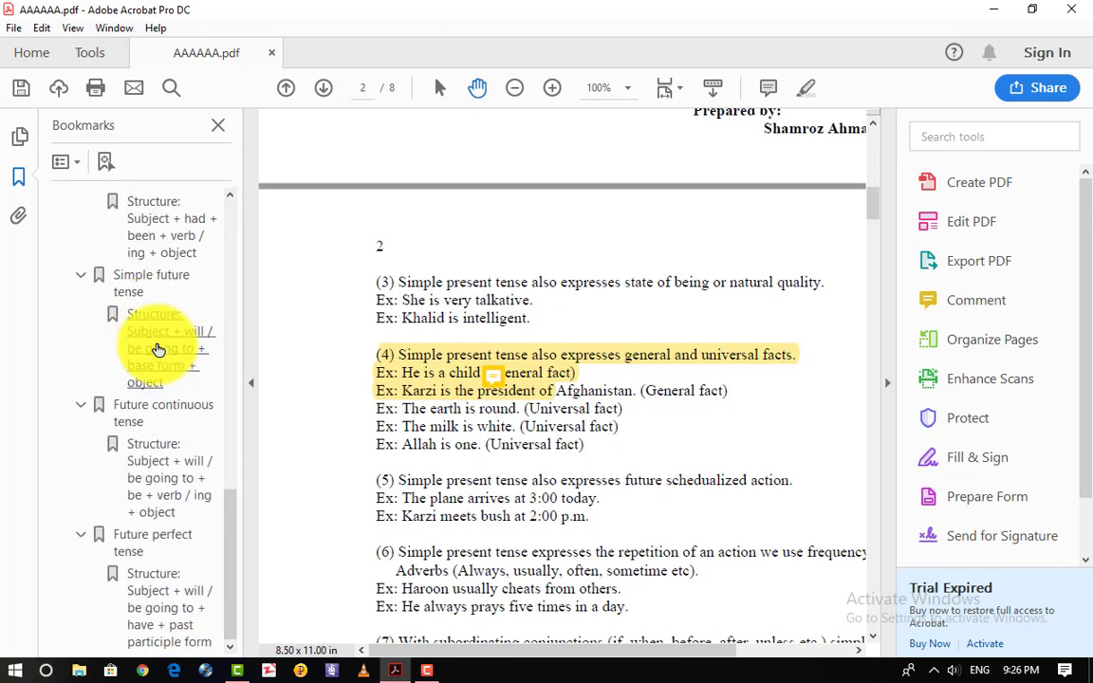
pyautogui.scroll(3, 158, 349)
pyautogui.scroll(-3, 158, 347)
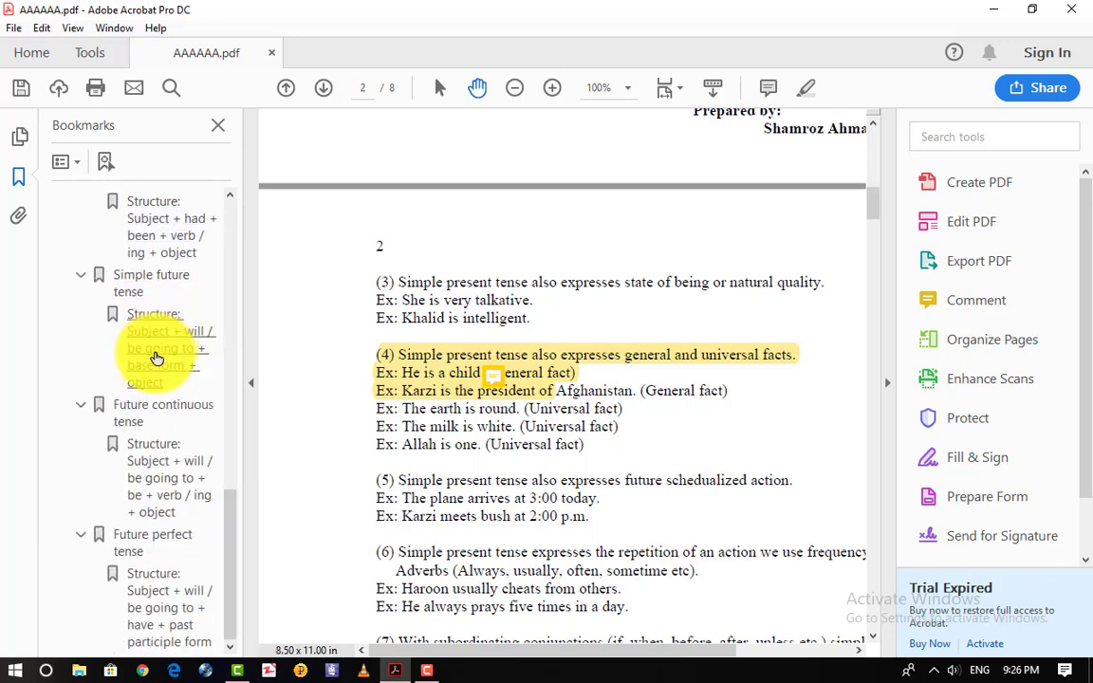
pyautogui.click(147, 421)
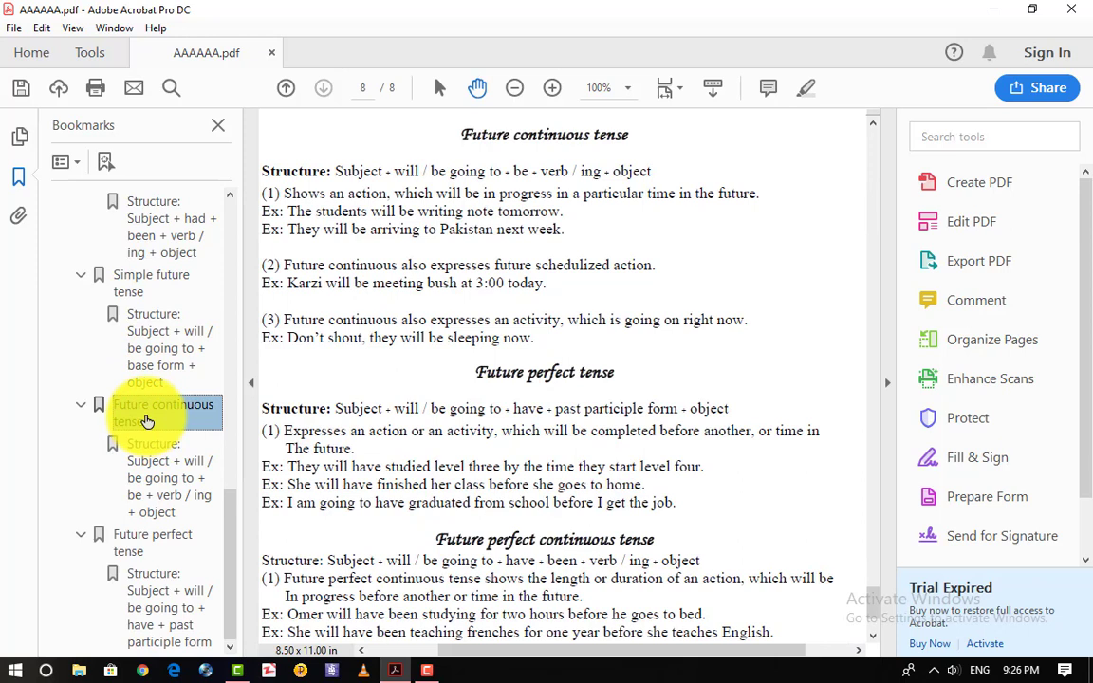
# - Show the document's file attachments and open the search for attachments
pyautogui.click(20, 218)
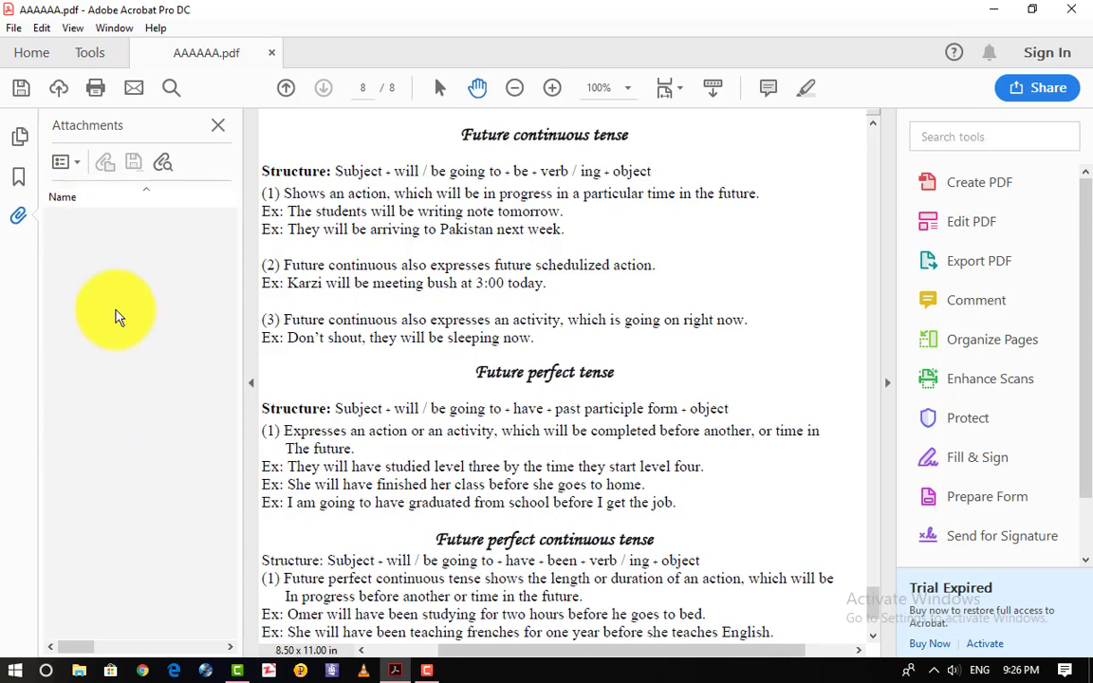
pyautogui.click(161, 167)
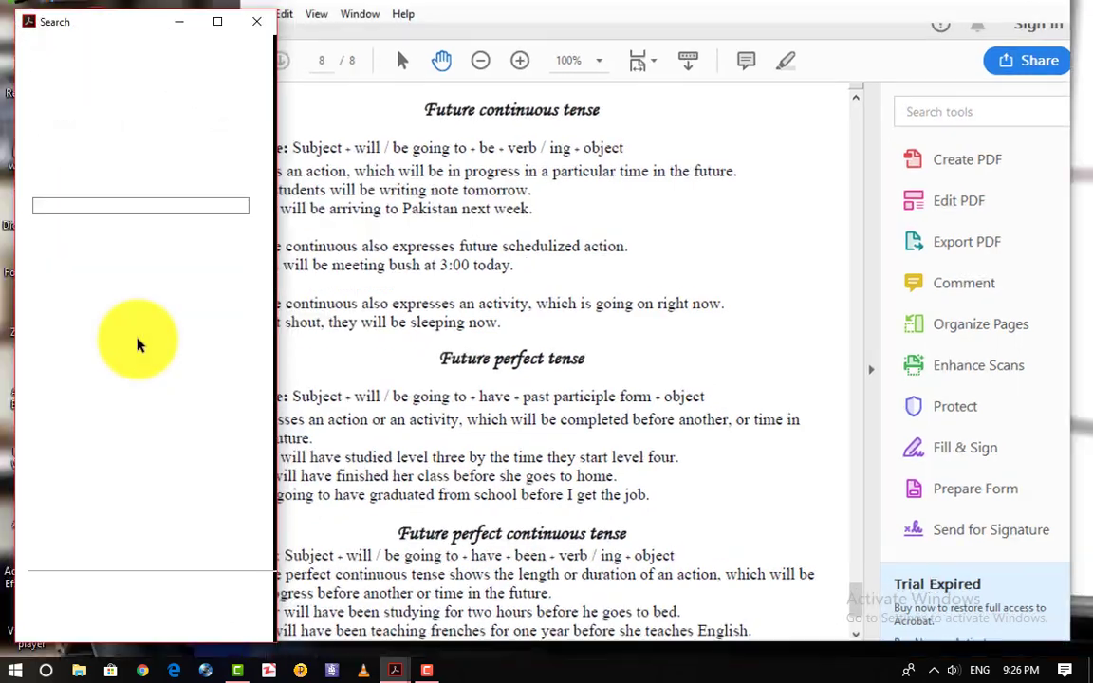